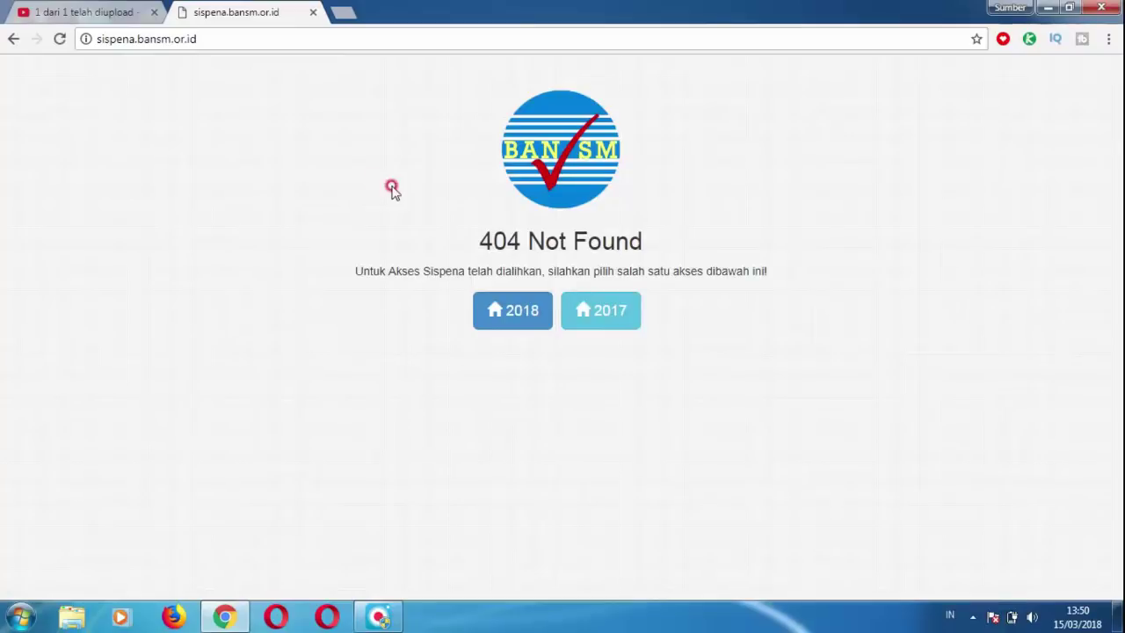
Open the 2018 SisPenA S/M login from the 404 Not Found page.
{"action": "left_click", "coordinate": [499, 316]}
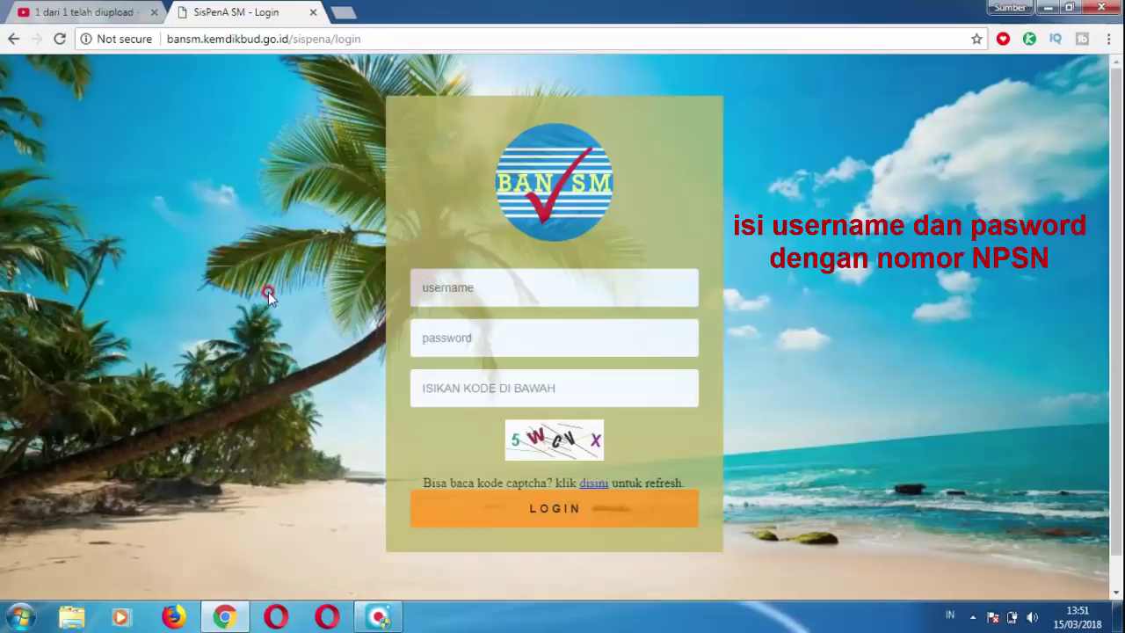
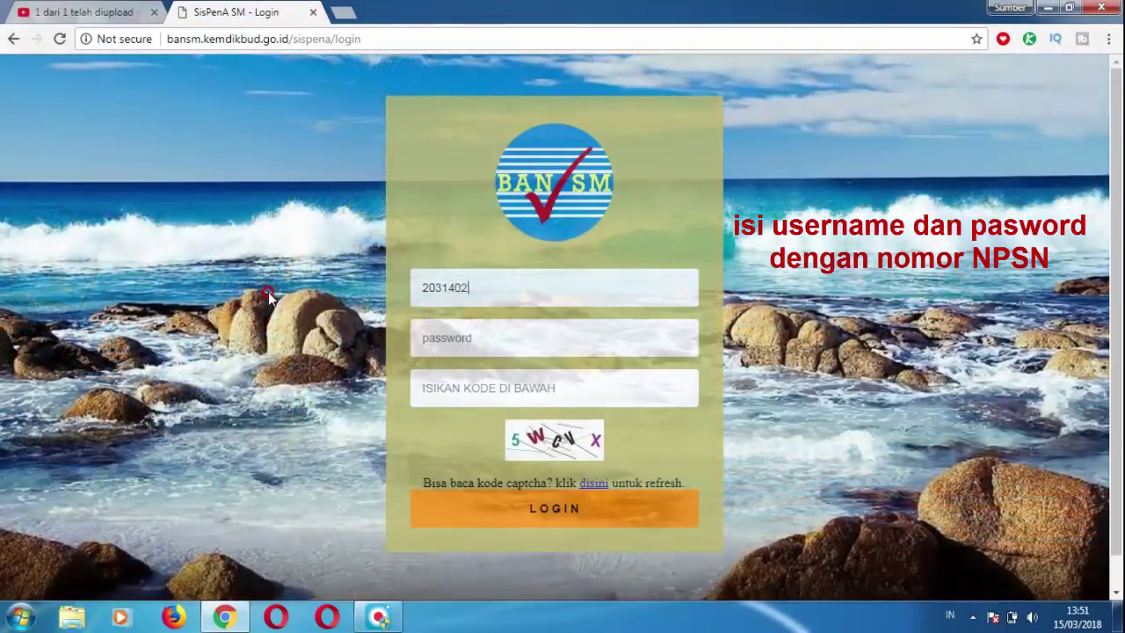
Log in using the school's NPSN as username and password plus the displayed captcha code.
{"action": "left_click", "coordinate": [473, 347]}
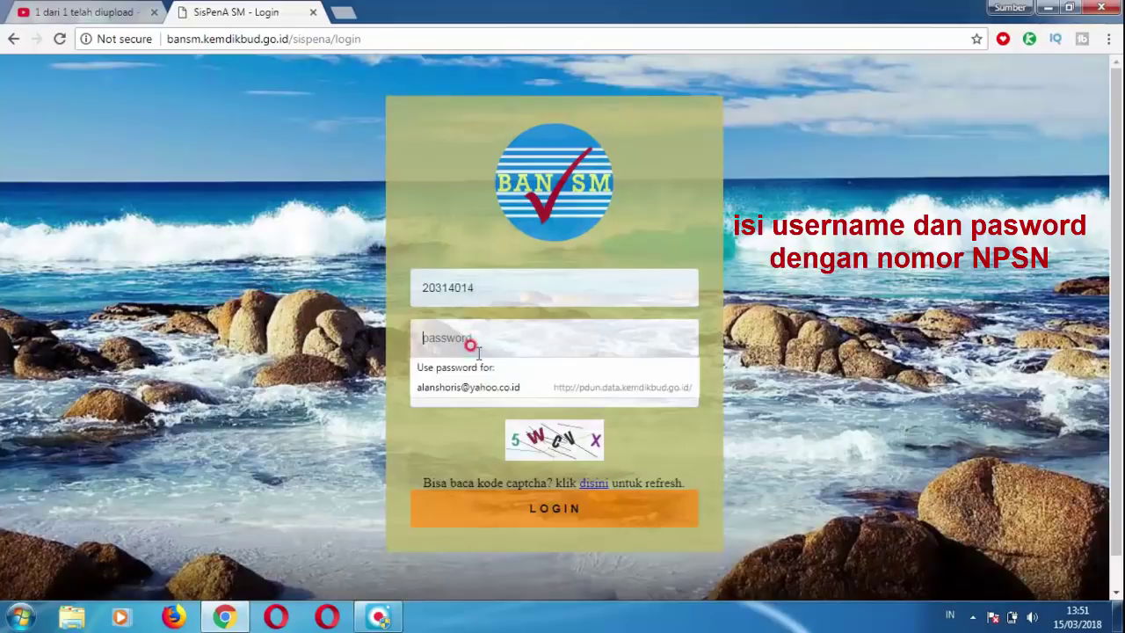
{"action": "left_click", "coordinate": [471, 345]}
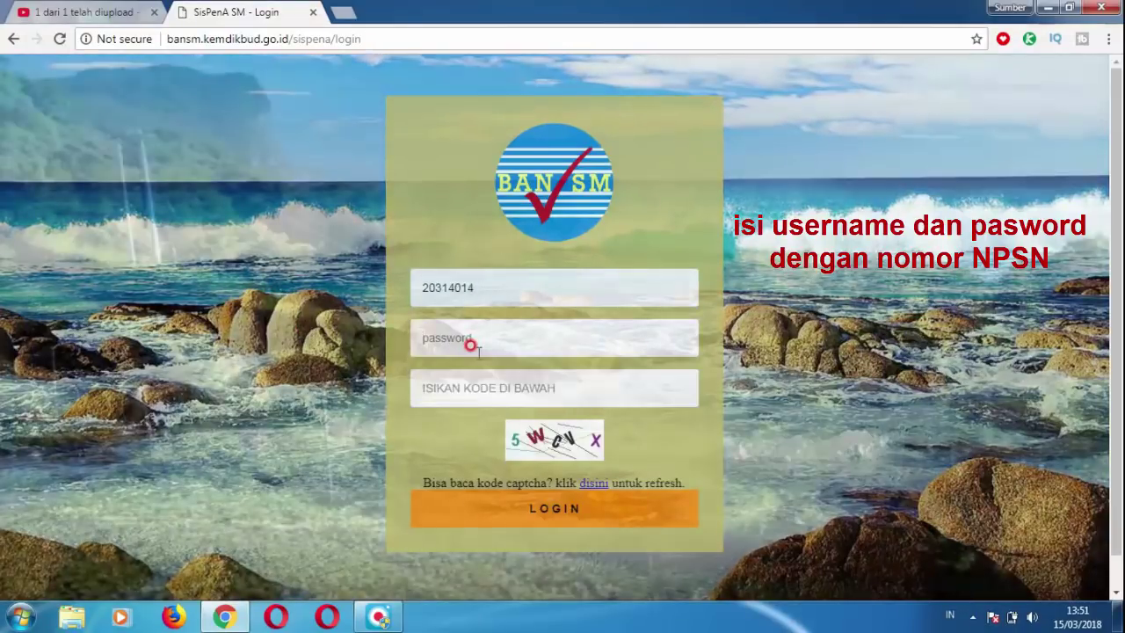
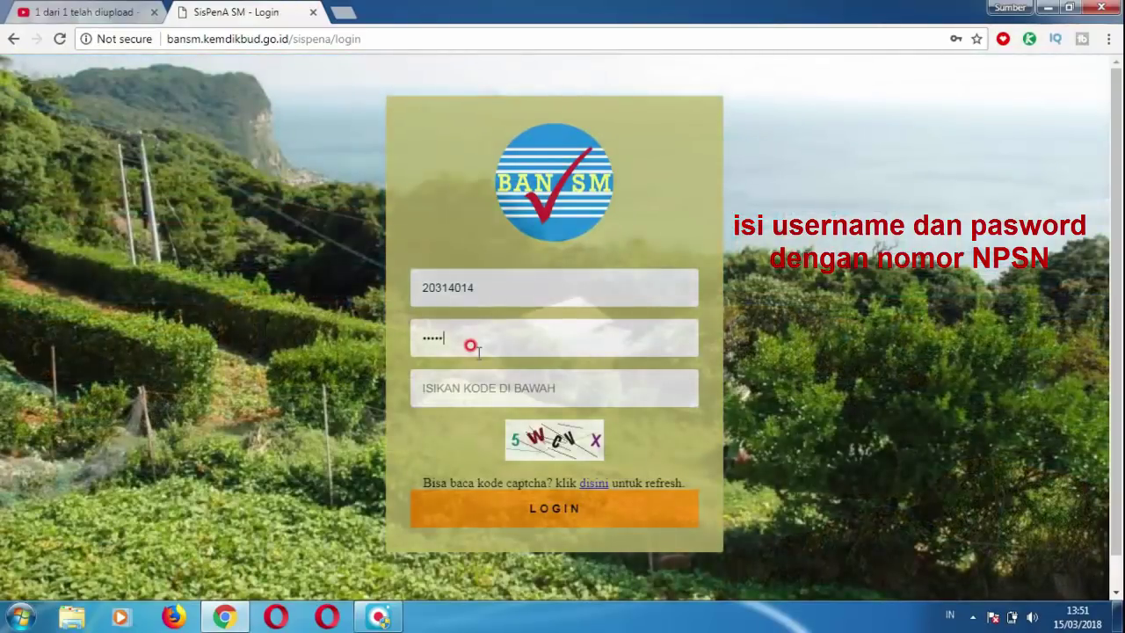
{"action": "left_click", "coordinate": [470, 385]}
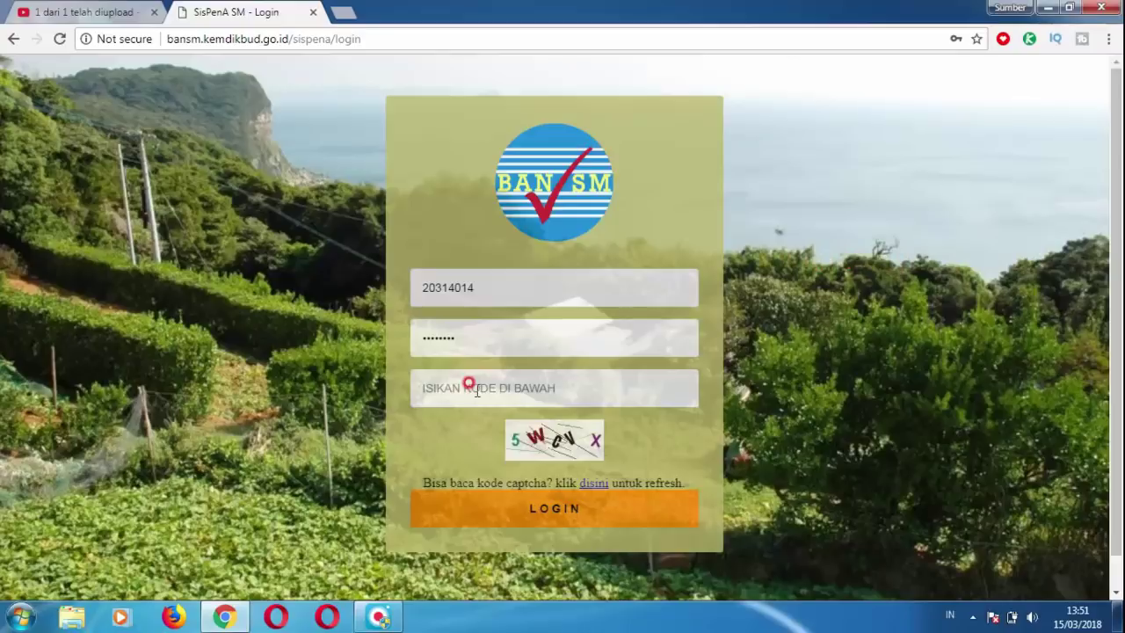
{"action": "type", "text": "5WCVX"}
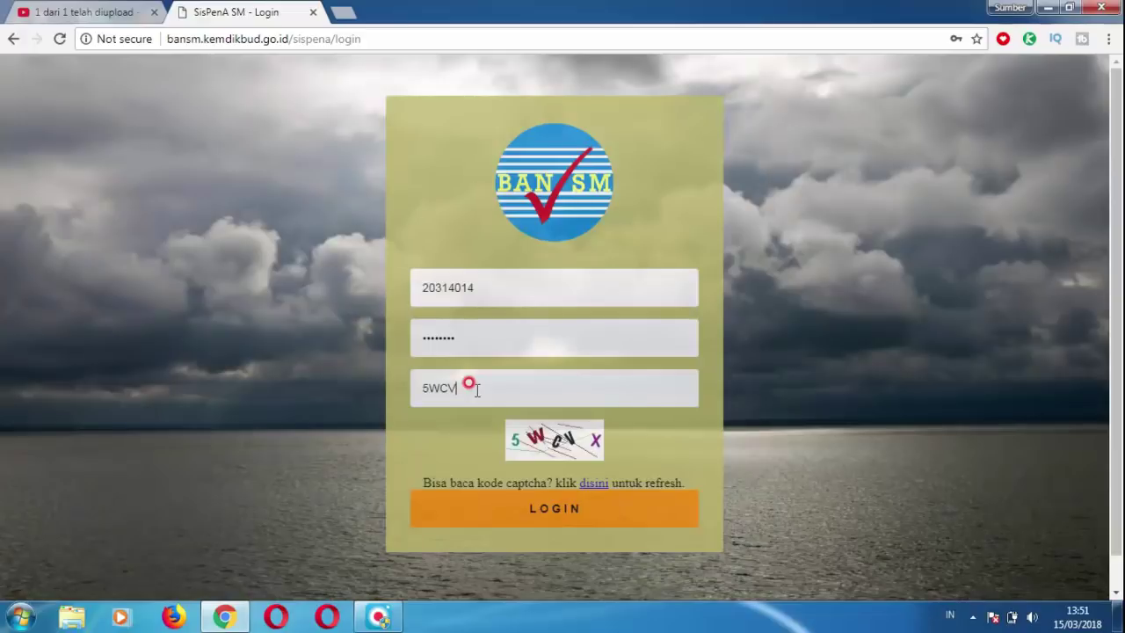
{"action": "left_click", "coordinate": [554, 517]}
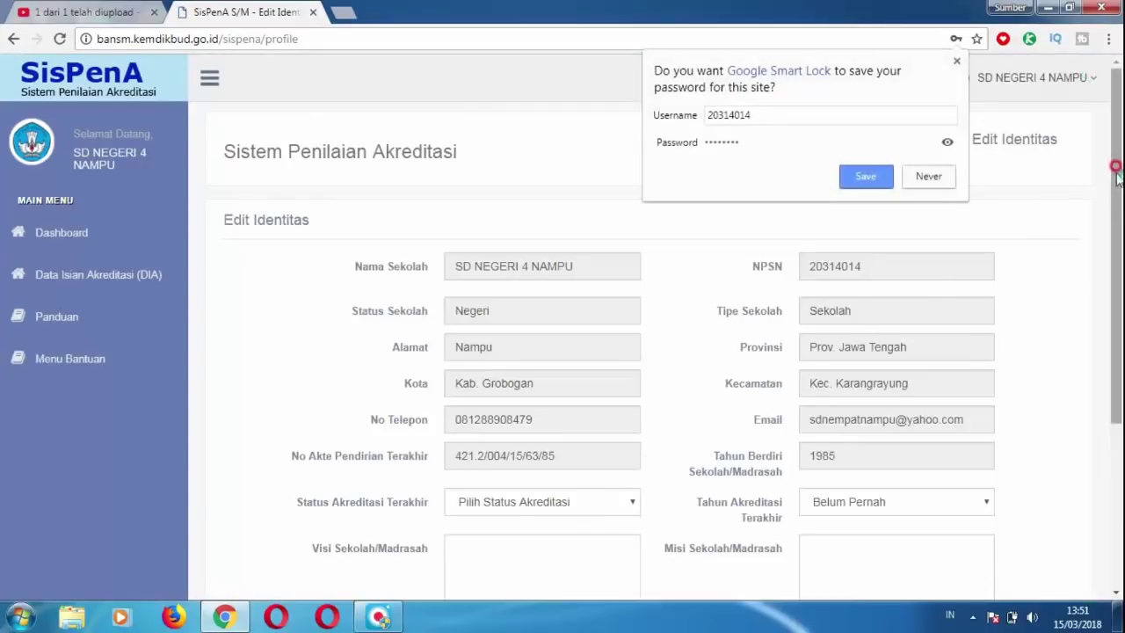
Accept the browser's prompt to save the login password.
{"action": "left_click", "coordinate": [865, 176]}
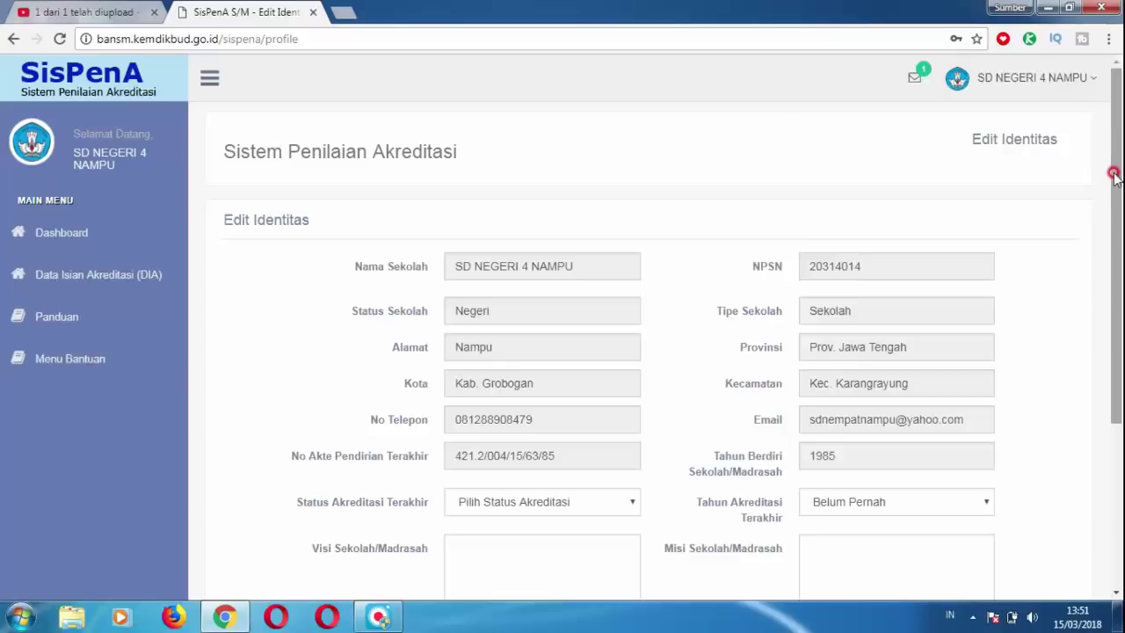
{"action": "left_click_drag", "start_coordinate": [1113, 175], "coordinate": [1118, 210]}
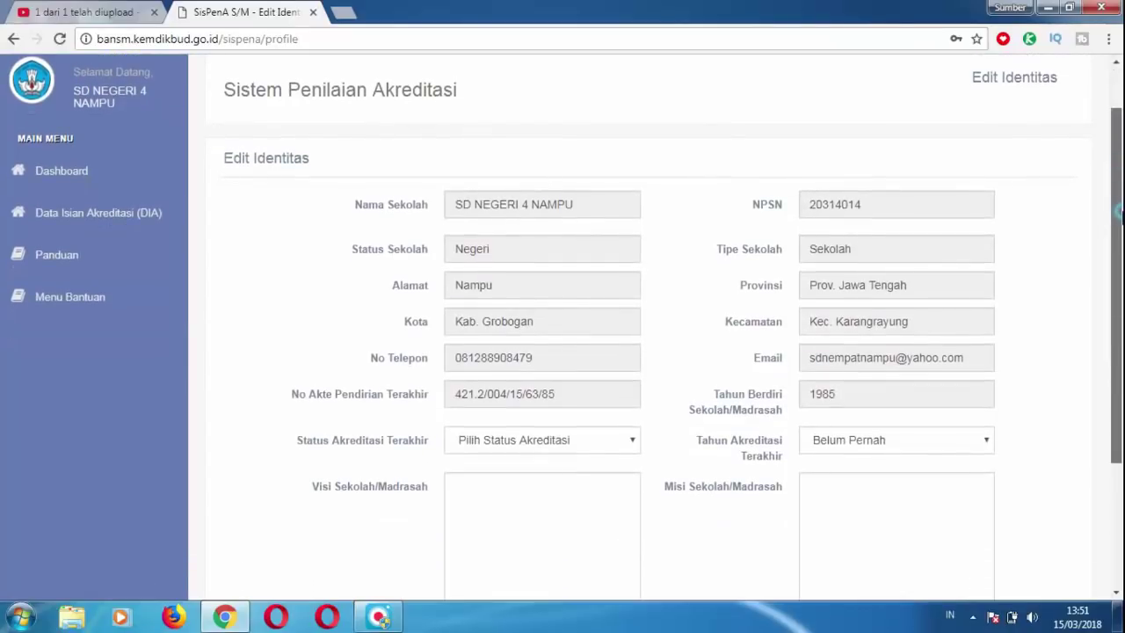
{"action": "left_click_drag", "start_coordinate": [1117, 211], "coordinate": [1120, 225]}
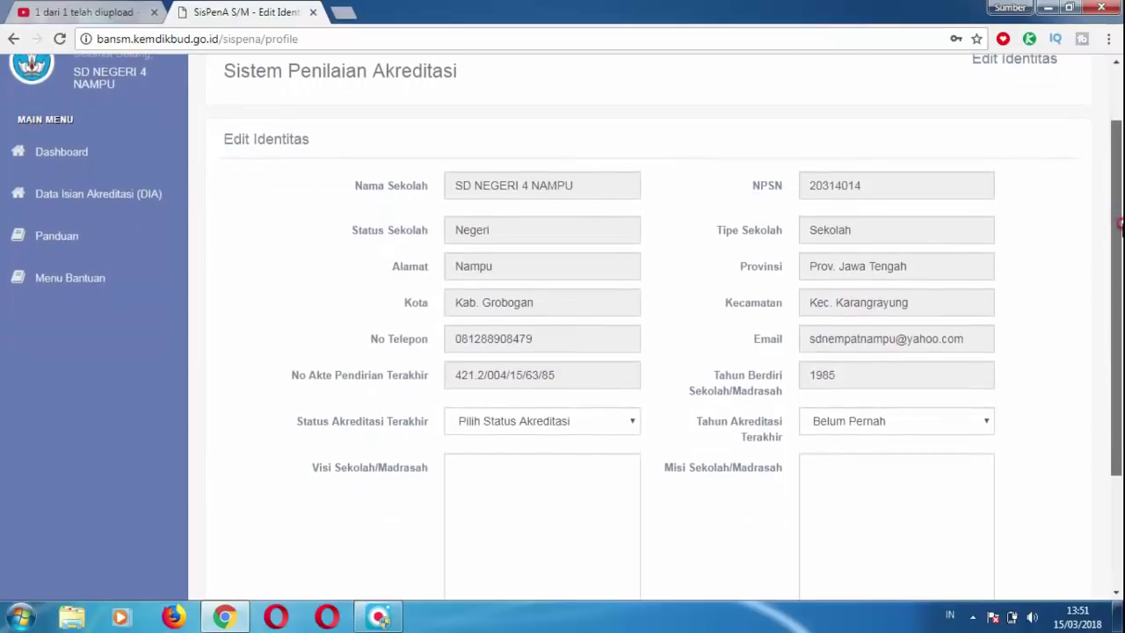
Set Status Akreditasi Terakhir to Terakreditasi B and Tahun Akreditasi Terakhir to 2012.
{"action": "left_click", "coordinate": [633, 427]}
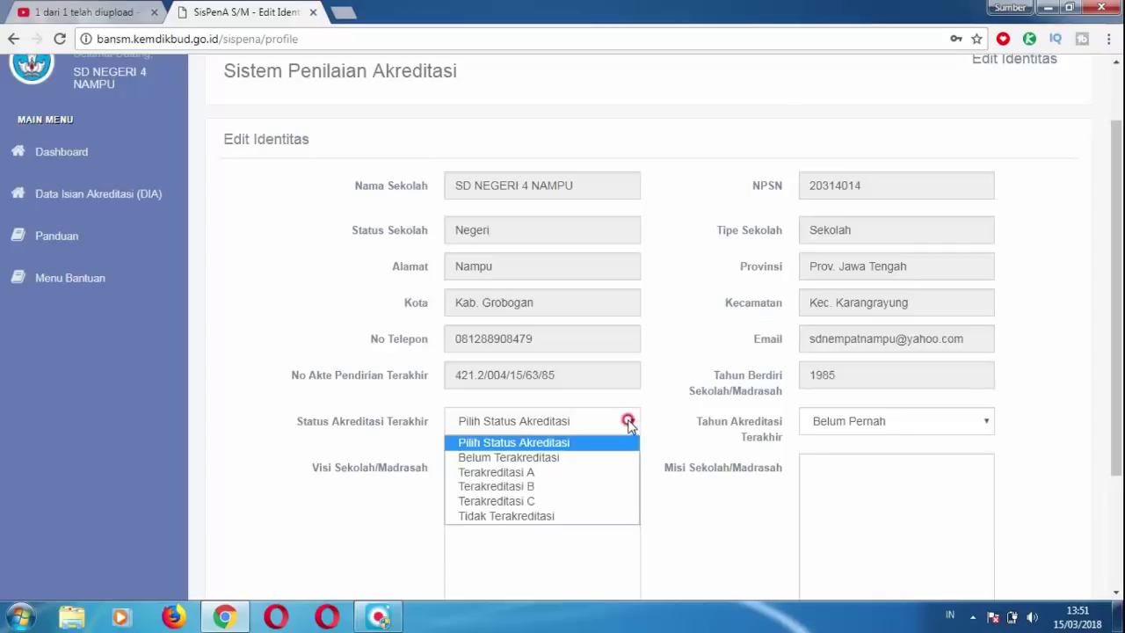
{"action": "left_click", "coordinate": [535, 486]}
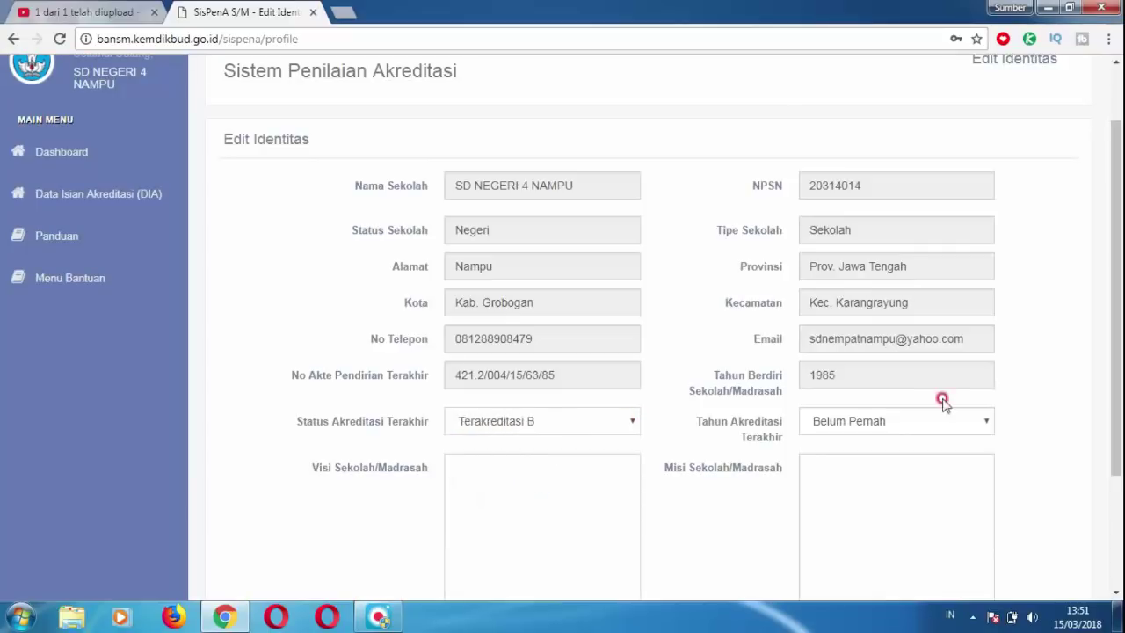
{"action": "left_click", "coordinate": [987, 422]}
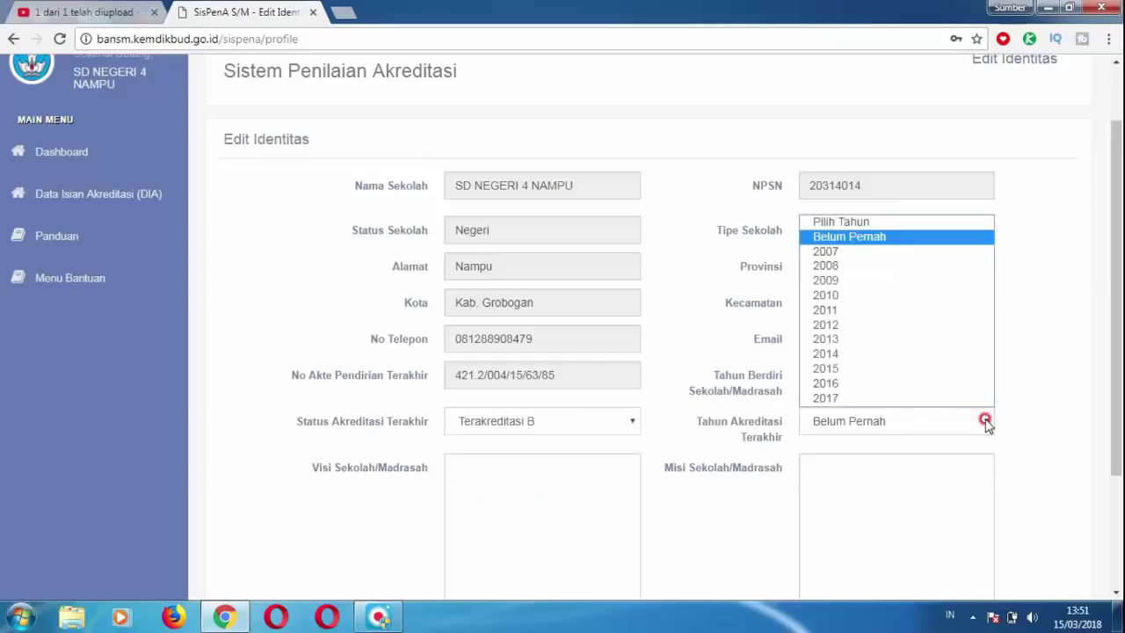
{"action": "left_click", "coordinate": [853, 325]}
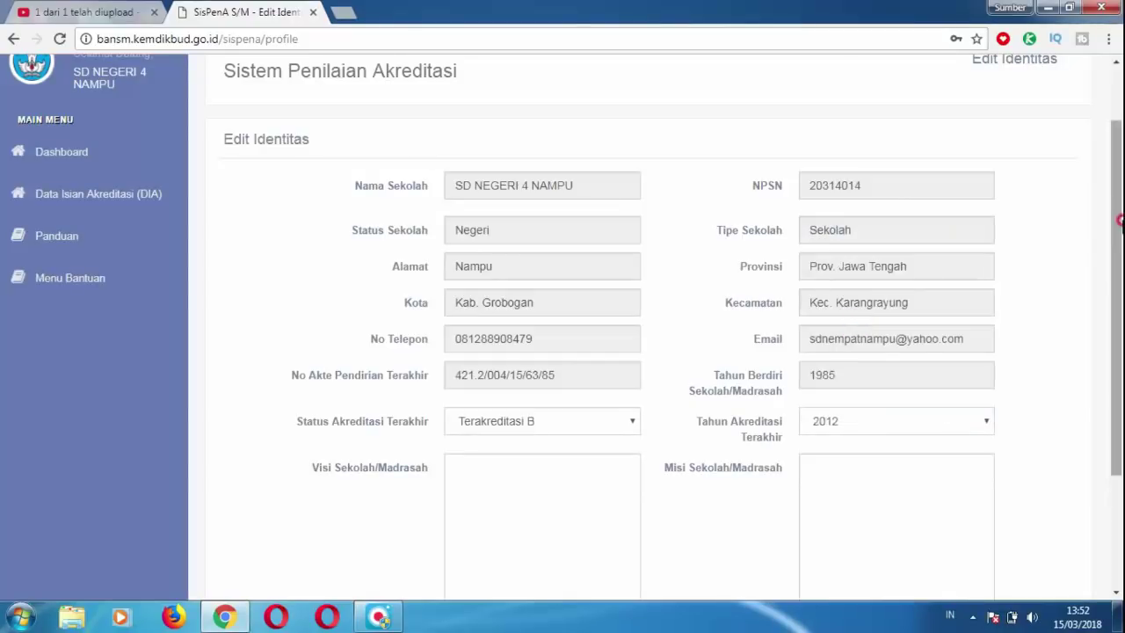
{"action": "left_click_drag", "start_coordinate": [1117, 221], "coordinate": [1120, 275]}
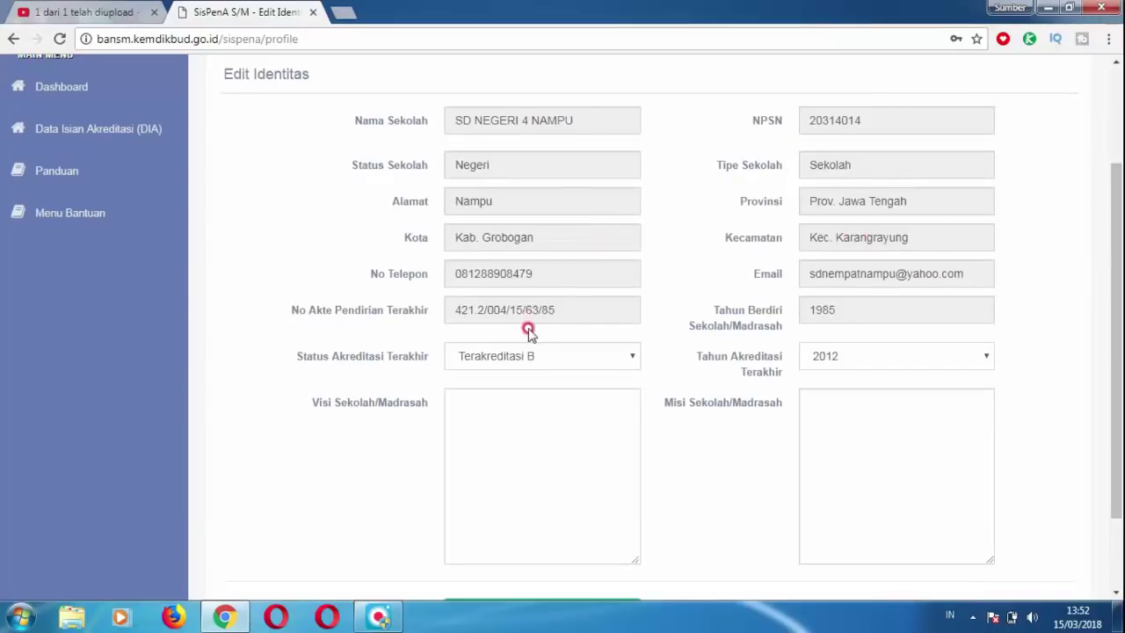
Enter the vision 'Terwujudnya warga sekolah yang terdidik, berbudaya, sopan santun, … berdasarkan budaya bangsa'.
{"action": "scroll", "coordinate": [475, 396], "scroll_direction": "up", "scroll_amount": 1}
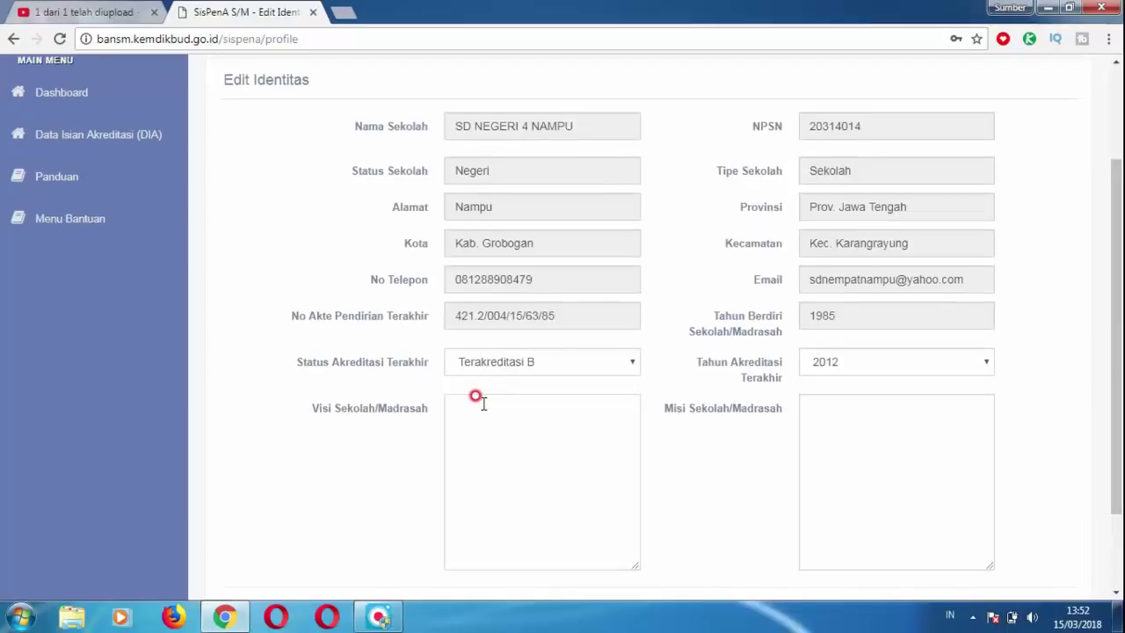
{"action": "type", "text": "Te"}
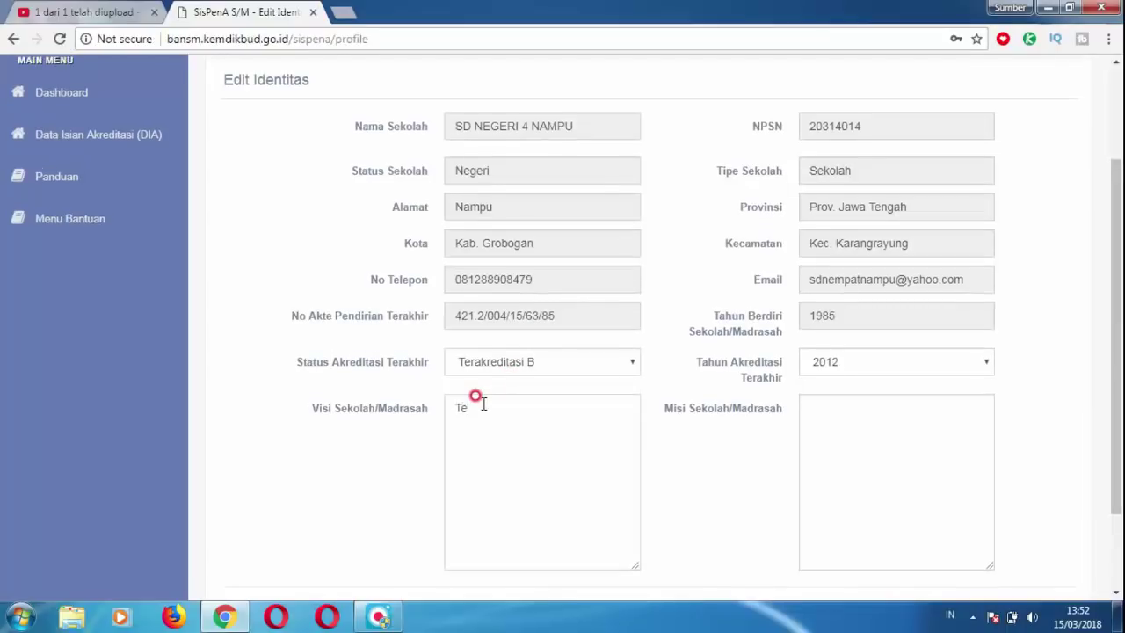
{"action": "type", "text": "rwujudnya wa"}
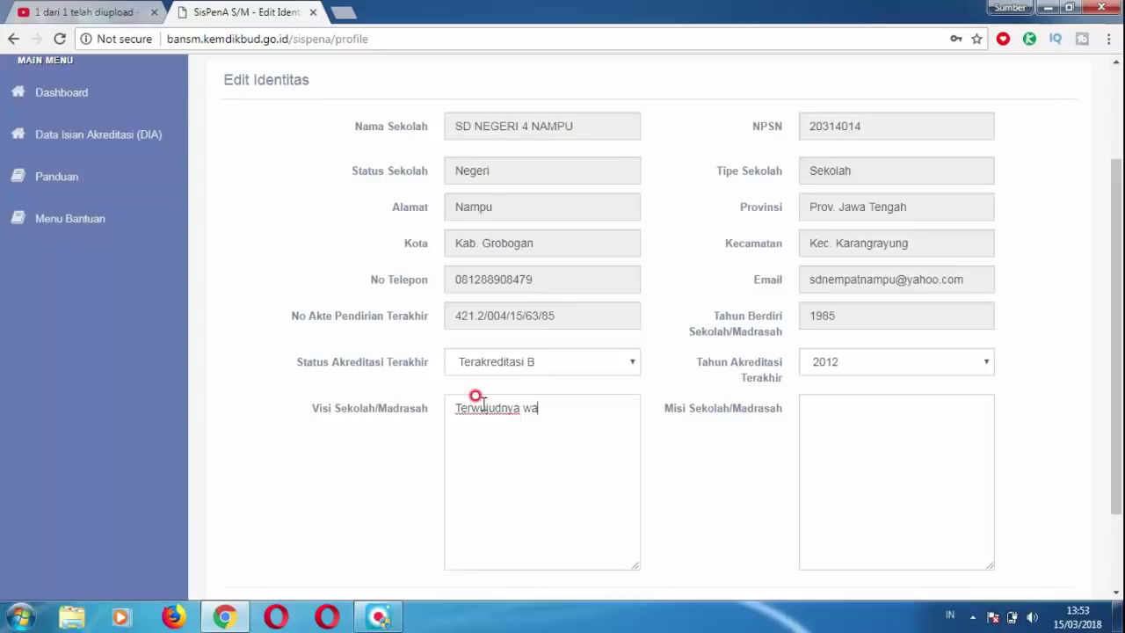
{"action": "type", "text": "rga sekolah yang terdidik."}
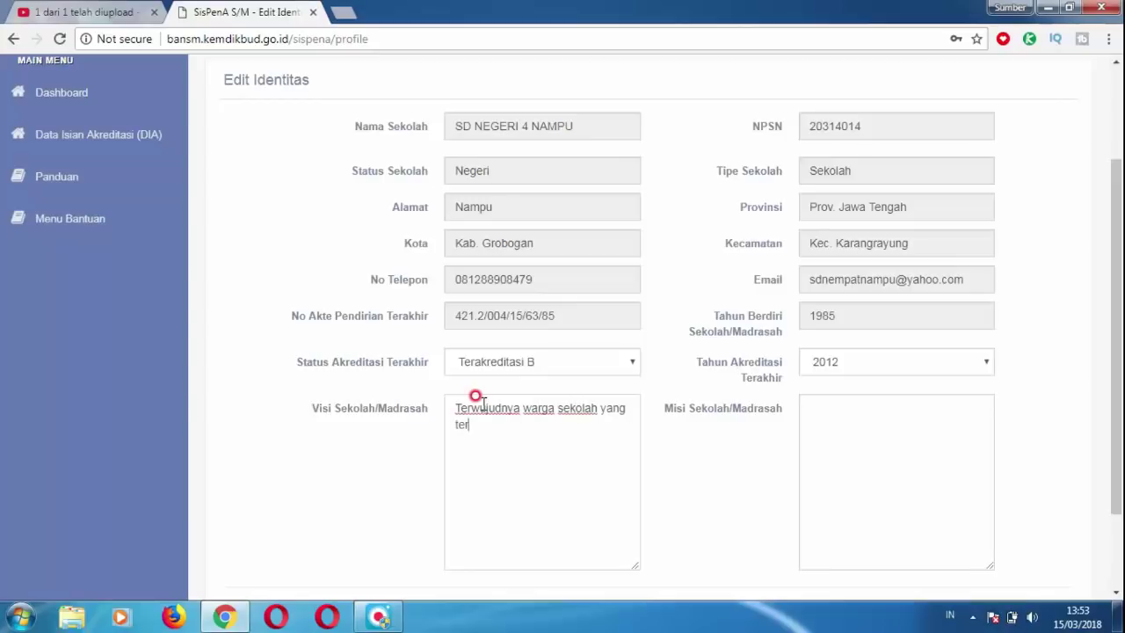
{"action": "key", "text": "BackSpace"}
{"action": "key", "text": "BackSpace"}
{"action": "type", "text": ", berbudaya"}
{"action": "type", "text": "."}
{"action": "key", "text": "BackSpace"}
{"action": "type", "text": ", sopan santun, beriman."}
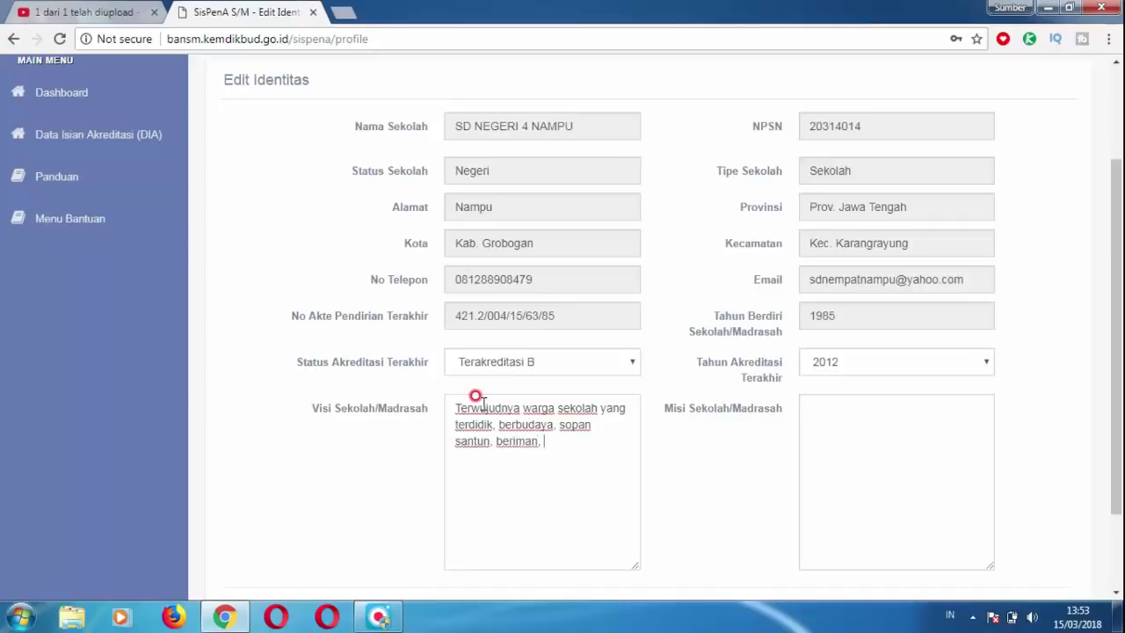
{"action": "type", "text": "bertaqwa, b"}
{"action": "type", "text": "erpotensi dan teram"}
{"action": "type", "text": "pil berdas"}
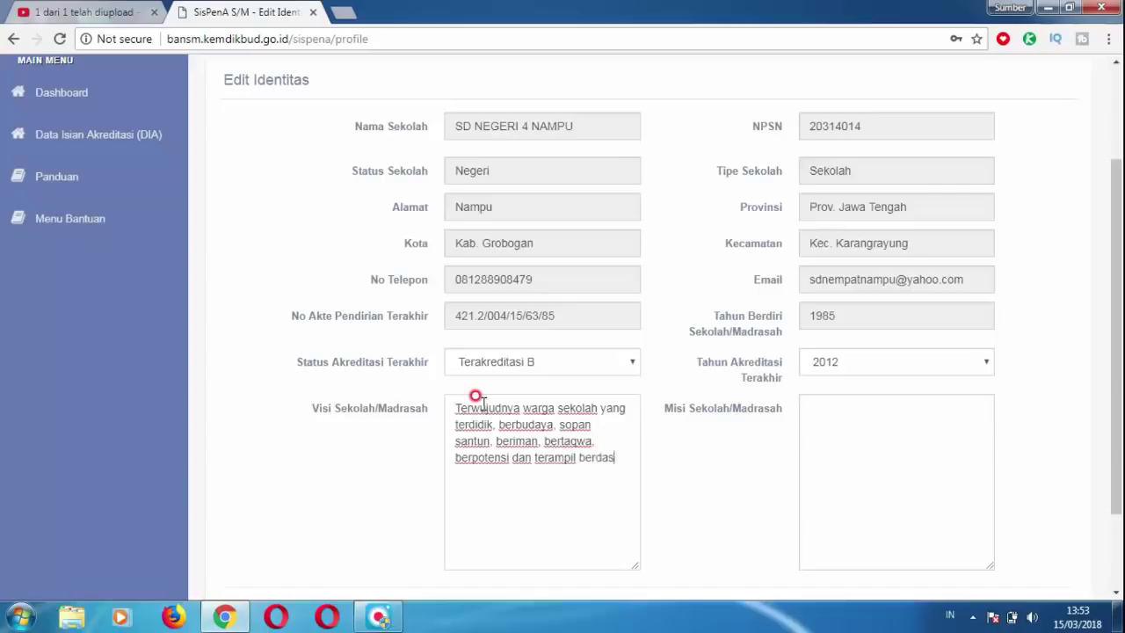
{"action": "type", "text": "arkan budaya bang"}
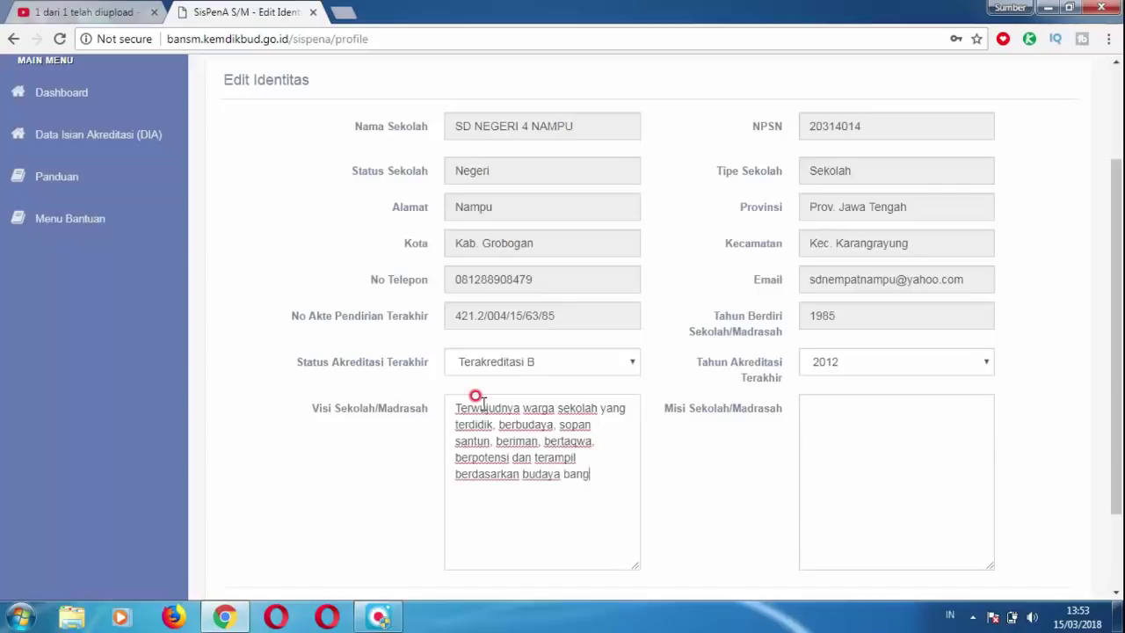
{"action": "type", "text": "saeng"}
{"action": "key", "text": "BackSpace"}
{"action": "key", "text": "BackSpace"}
{"action": "key", "text": "BackSpace"}
{"action": "key", "text": "BackSpace"}
Enter mission items a to d, with d 'Membangun citra sekolah sebagai mitra terpercaya di masyarakat'.
{"action": "type", "text": "a. Menanamkan budaya b"}
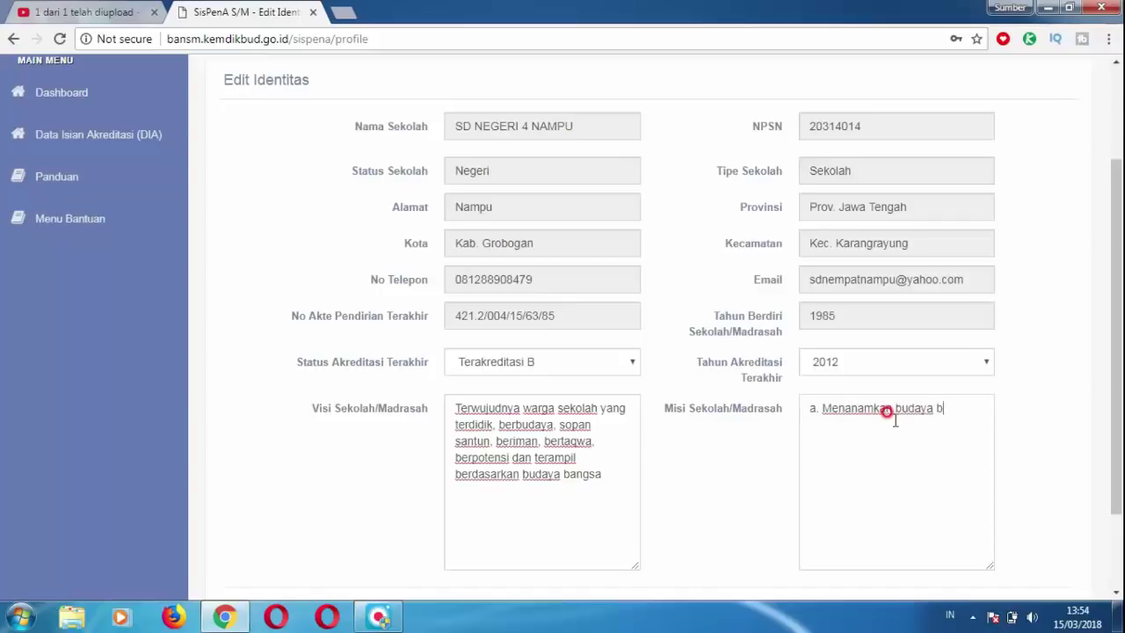
{"action": "type", "text": "angsaelajar pada warga sekolah"}
{"action": "key", "text": "Return"}
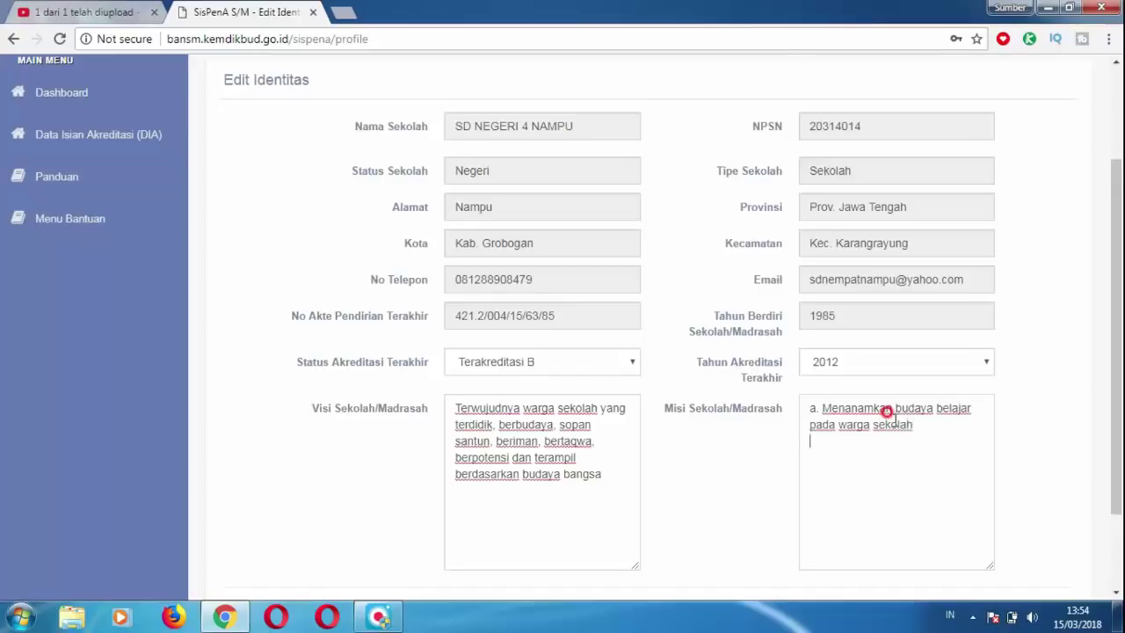
{"action": "type", "text": "b. Menanamkan budaya tert"}
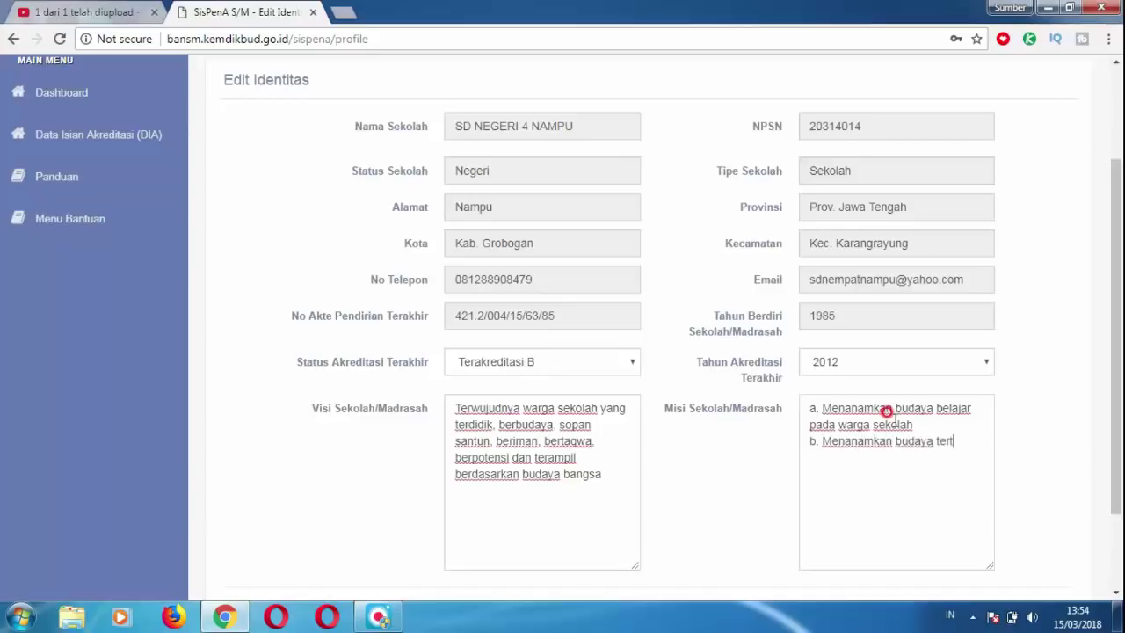
{"action": "type", "text": "ib c. Menyiapkan gene"}
{"action": "type", "text": "rasi yang bermartabat dalam"}
{"action": "type", "text": " kehidupan sosia"}
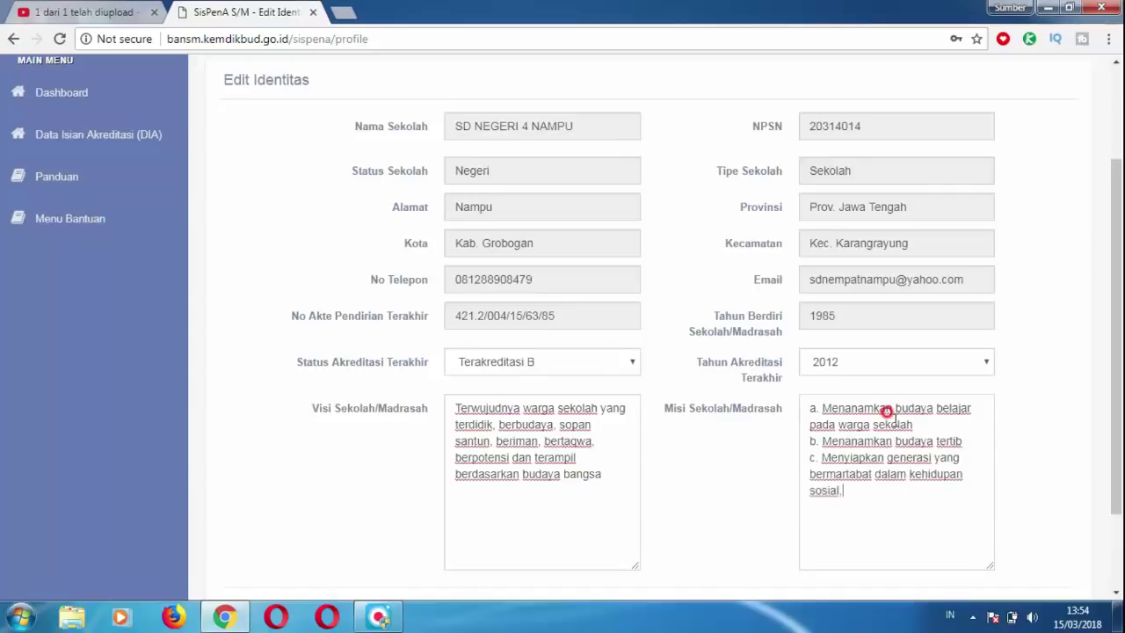
{"action": "type", "text": "l, berbangsa dan bernegara"}
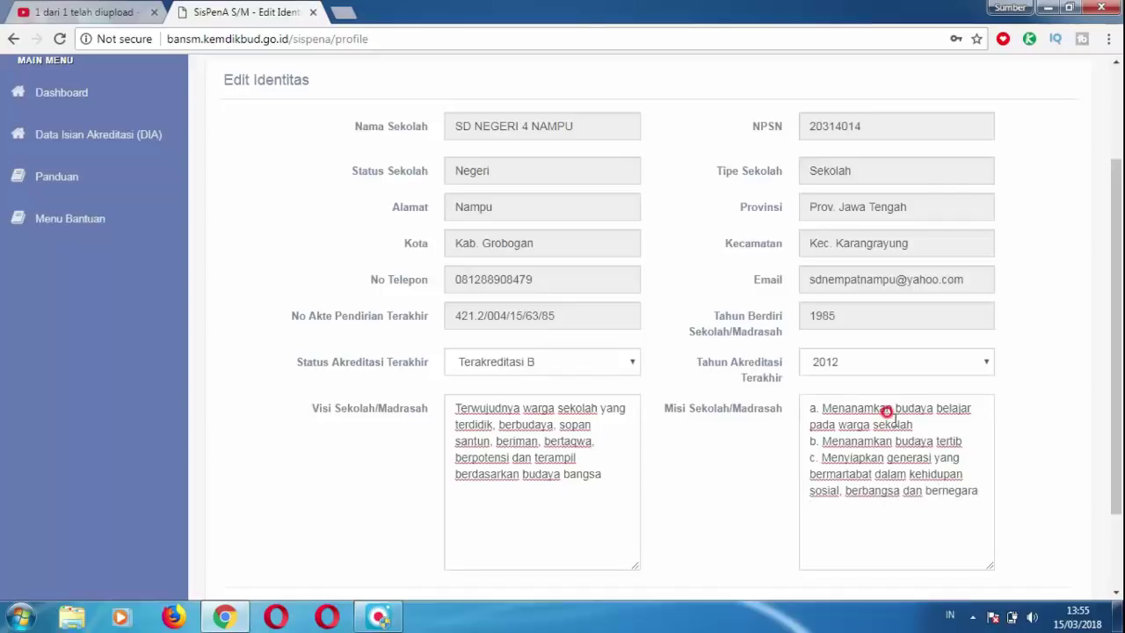
{"action": "type", "text": " d. MEMBANGUN CITRA SEKOLAH"}
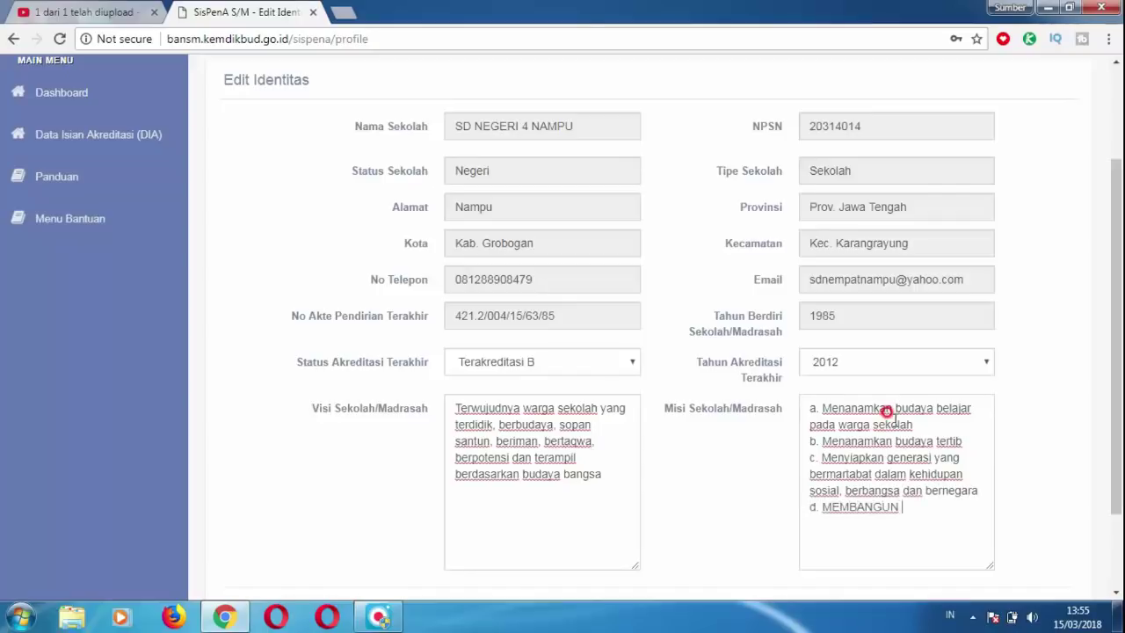
{"action": "key", "text": "BackSpace"}
{"action": "key", "text": "BackSpace"}
{"action": "key", "text": "BackSpace"}
{"action": "key", "text": "BackSpace"}
{"action": "key", "text": "BackSpace"}
{"action": "key", "text": "BackSpace"}
{"action": "key", "text": "BackSpace"}
{"action": "key", "text": "BackSpace"}
{"action": "key", "text": "BackSpace"}
{"action": "key", "text": "BackSpace"}
{"action": "key", "text": "BackSpace"}
{"action": "key", "text": "BackSpace"}
{"action": "key", "text": "BackSpace"}
{"action": "key", "text": "BackSpace"}
{"action": "key", "text": "BackSpace"}
{"action": "key", "text": "BackSpace"}
{"action": "key", "text": "BackSpace"}
{"action": "key", "text": "BackSpace"}
{"action": "key", "text": "BackSpace"}
{"action": "key", "text": "BackSpace"}
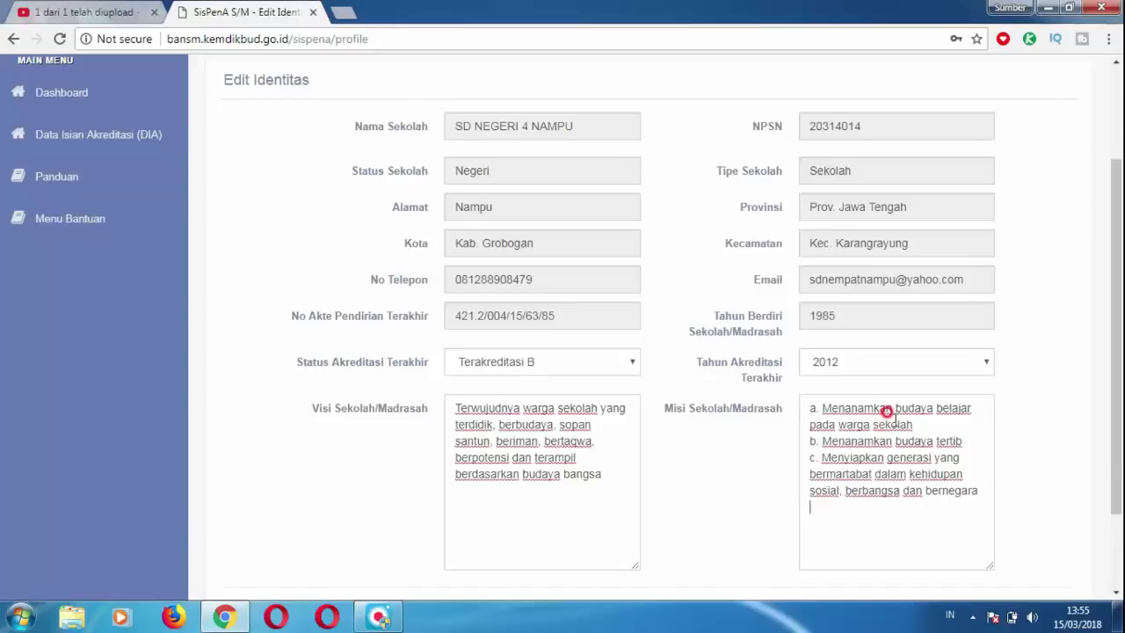
{"action": "type", "text": "d. Membangun citra sekolah "}
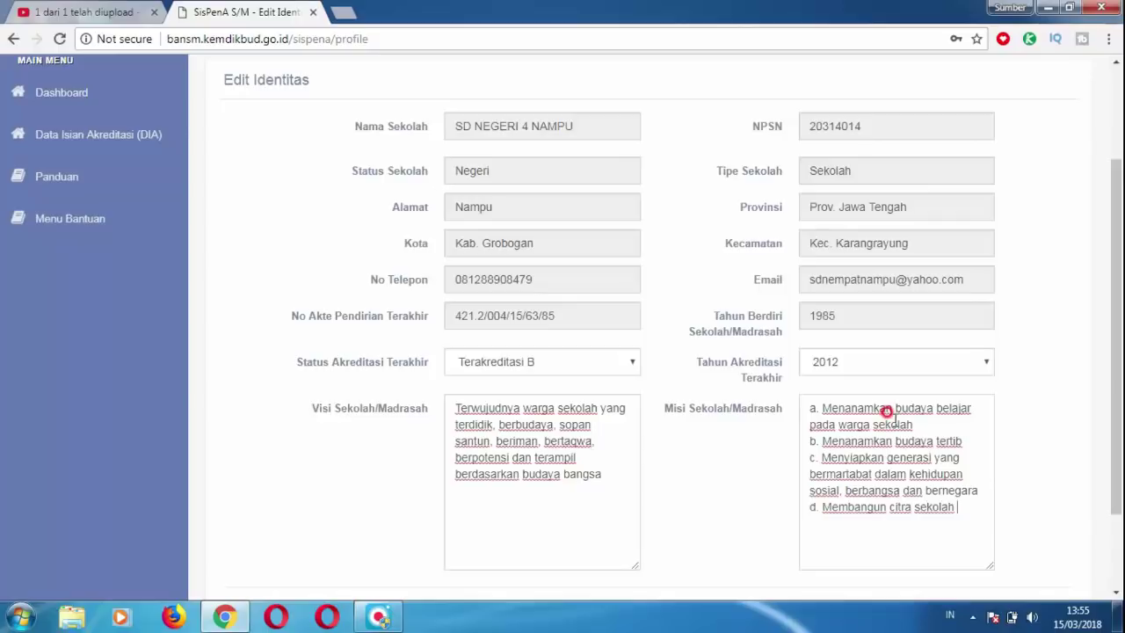
{"action": "type", "text": "sebagai mitra terpe"}
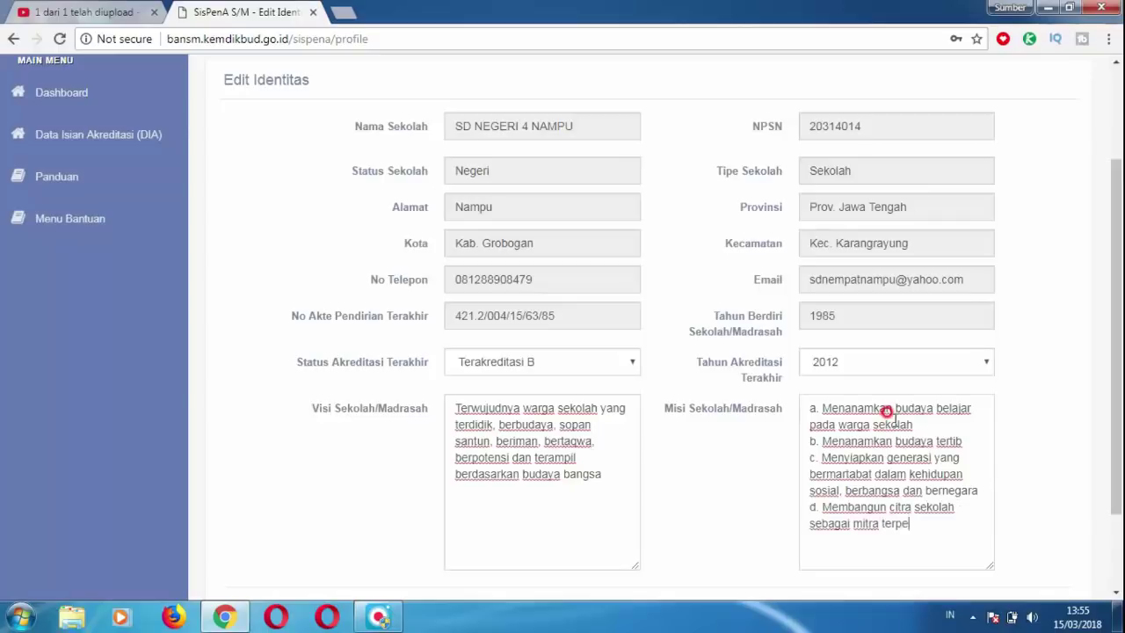
{"action": "type", "text": "rcaya di masyaraka"}
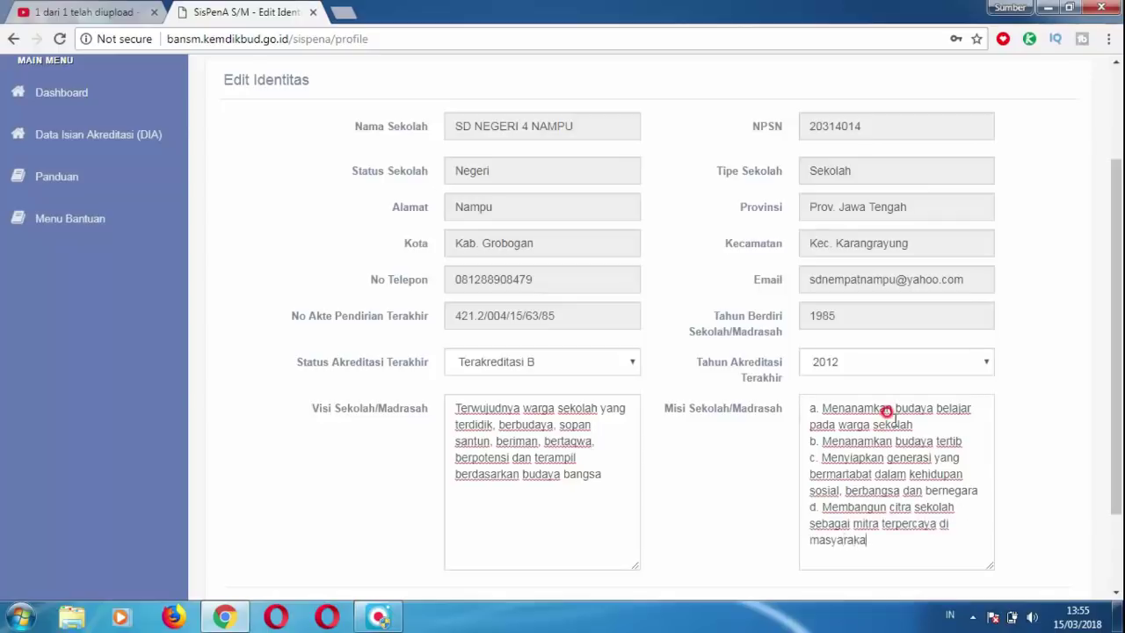
{"action": "type", "text": "t"}
Add mission items e (effective, child-friendly education) and f, then submit the profile.
{"action": "key", "text": "Return"}
{"action": "type", "text": "e. Menjamin penyelenggaraan pe"}
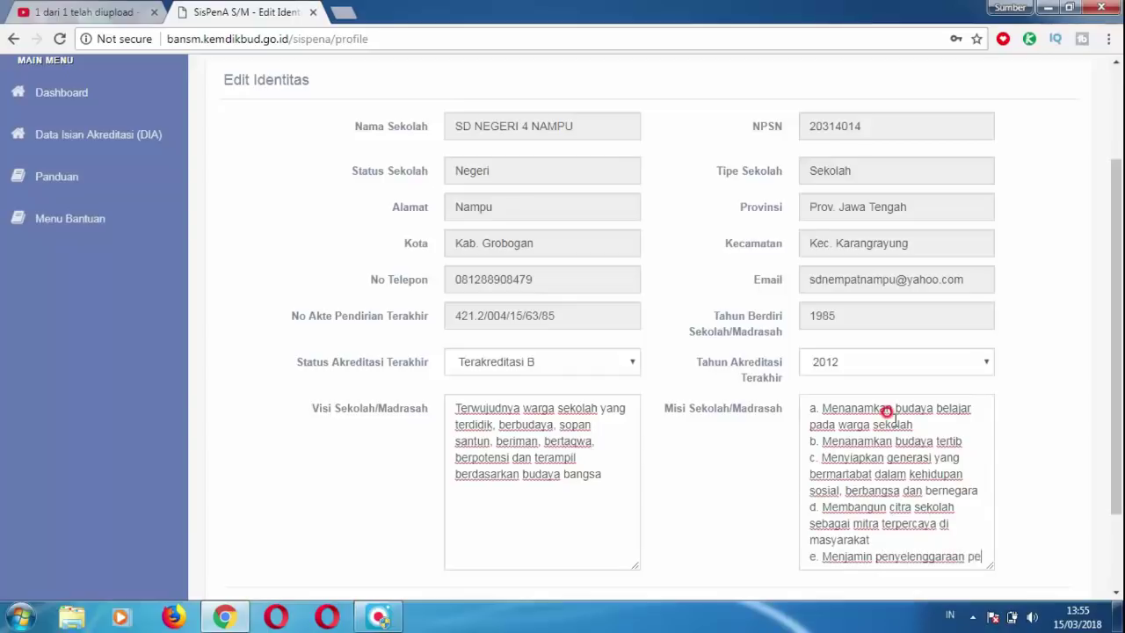
{"action": "type", "text": "ndidikan yang efektif dan ramah anak "}
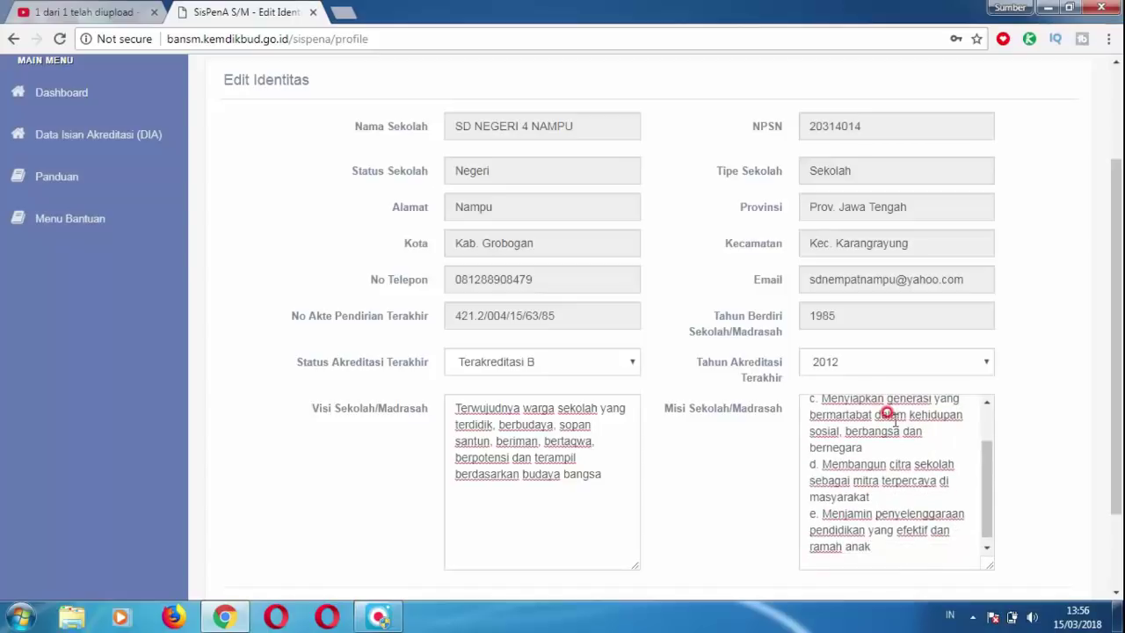
{"action": "type", "text": "f. Menyiapkan generasi yang cerdas dan terampil"}
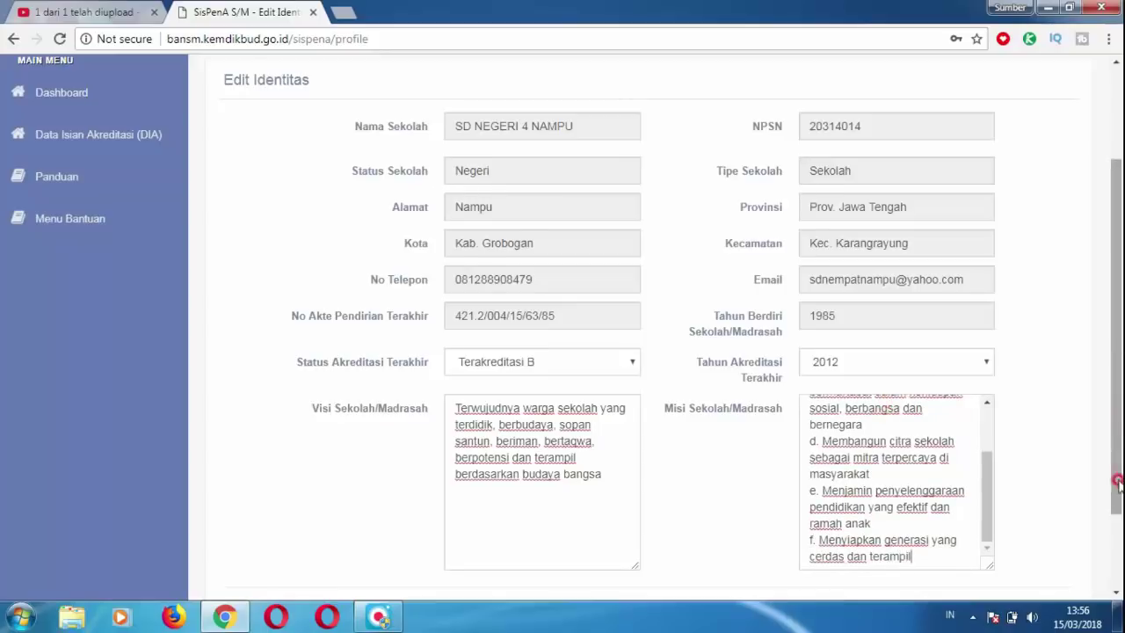
{"action": "scroll", "coordinate": [1117, 484], "scroll_direction": "down", "scroll_amount": 3}
{"action": "left_click", "coordinate": [530, 515]}
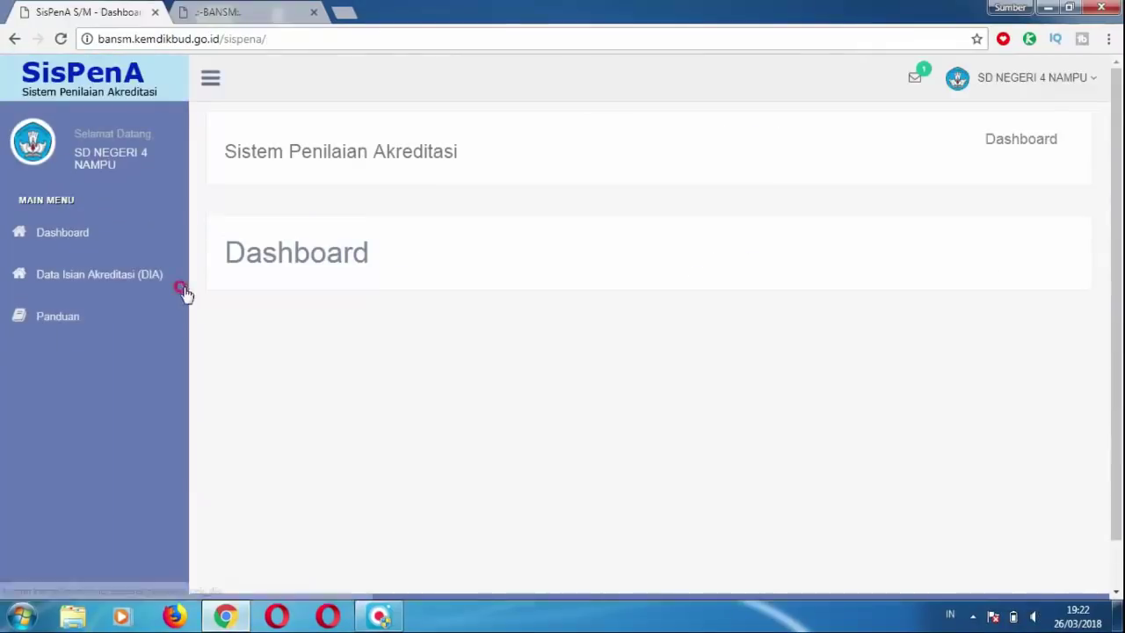
Open the Pernyataan Kepala Sekolah upload form under Data Isian Akreditasi and choose a file.
{"action": "left_click", "coordinate": [129, 276]}
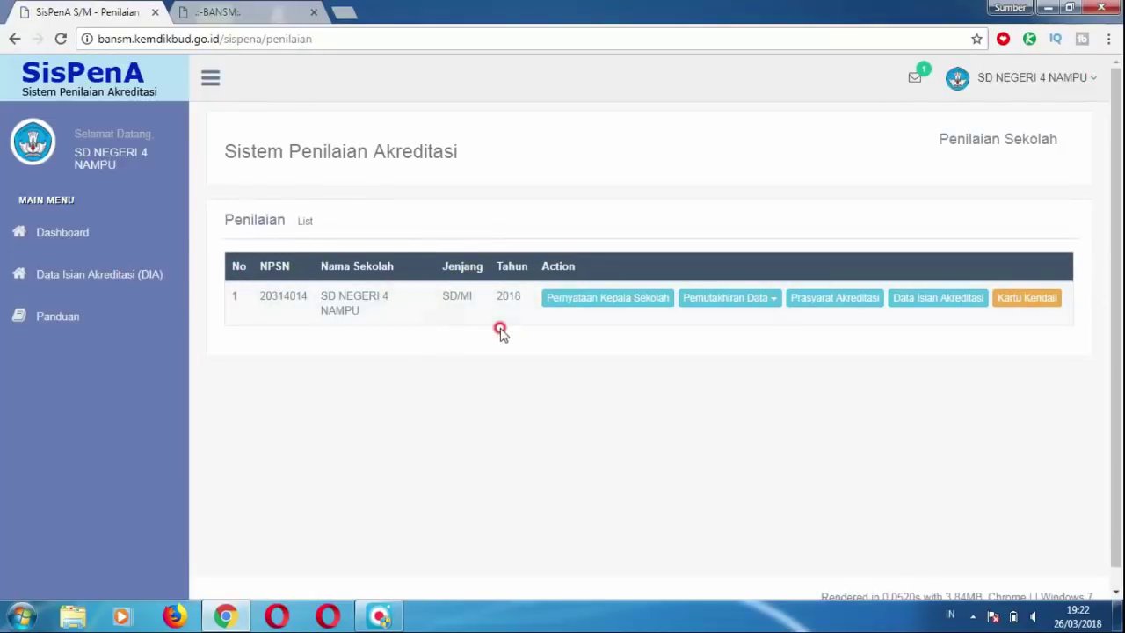
{"action": "left_click", "coordinate": [605, 299]}
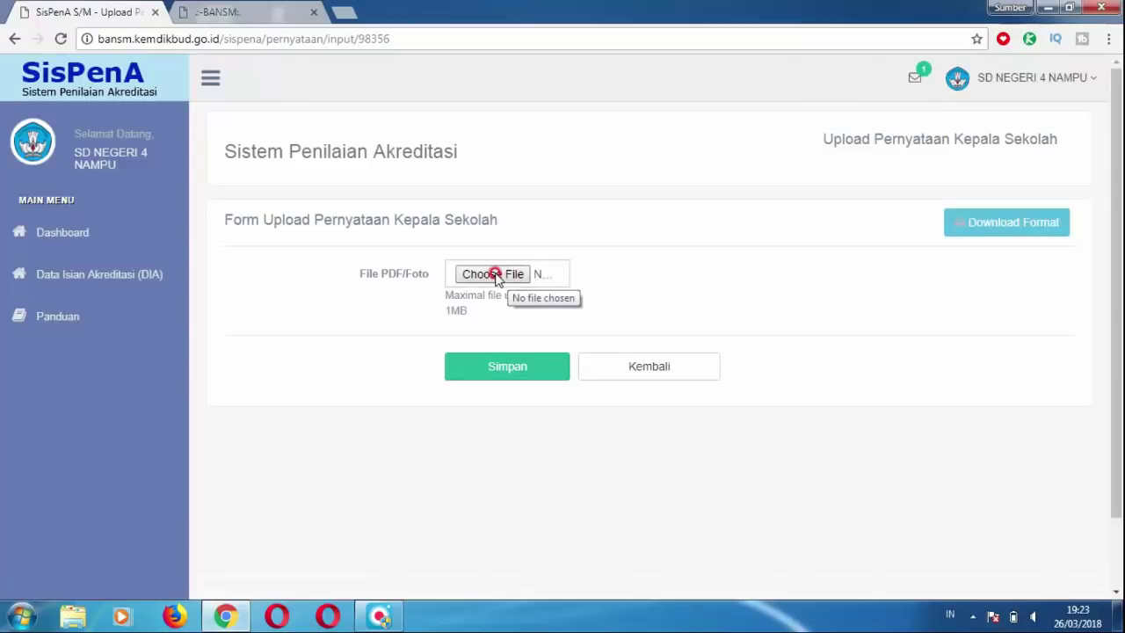
{"action": "left_click", "coordinate": [494, 274]}
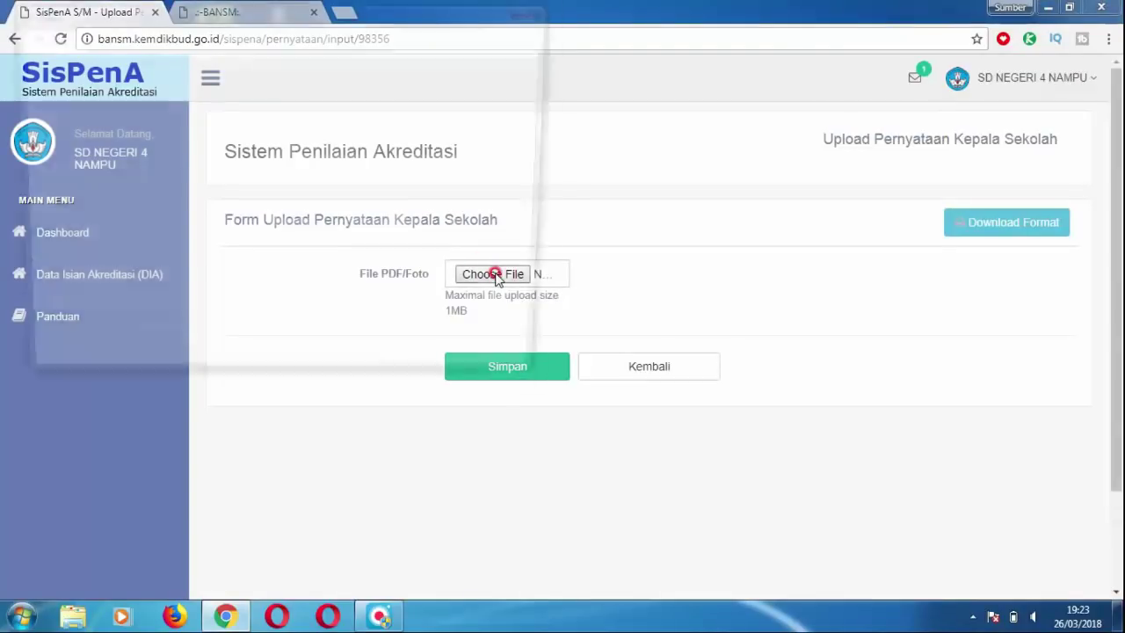
Attach 'Surat pernyataan KS' from Local Disk (D:) and save it with Simpan.
{"action": "left_click", "coordinate": [81, 296]}
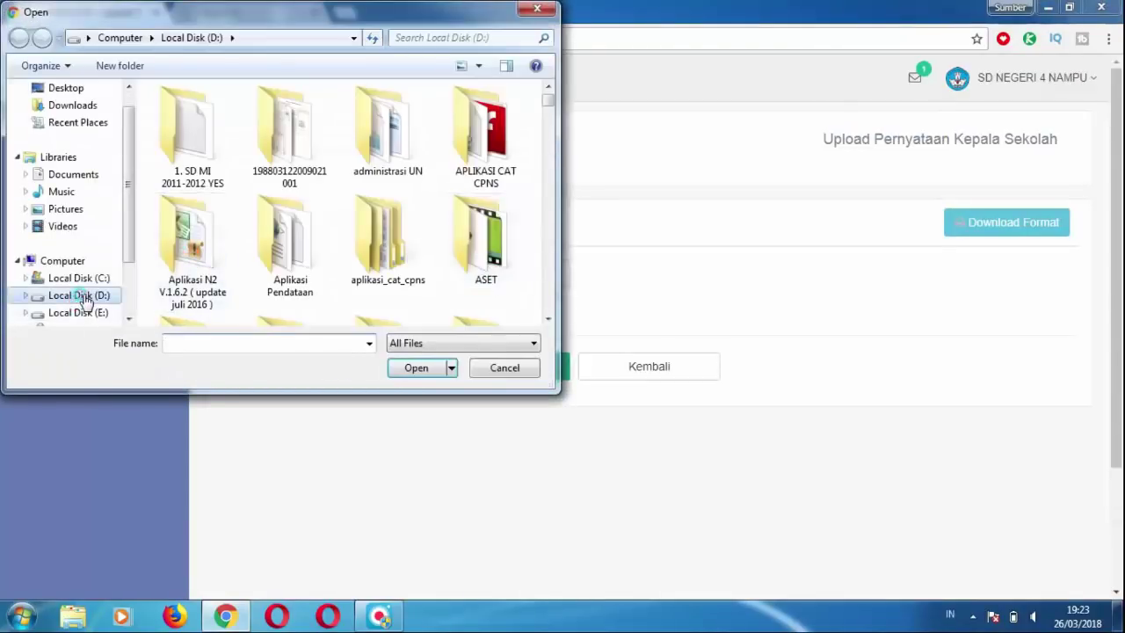
{"action": "left_click_drag", "start_coordinate": [547, 97], "coordinate": [534, 267]}
{"action": "scroll", "coordinate": [532, 271], "scroll_direction": "down", "scroll_amount": 5}
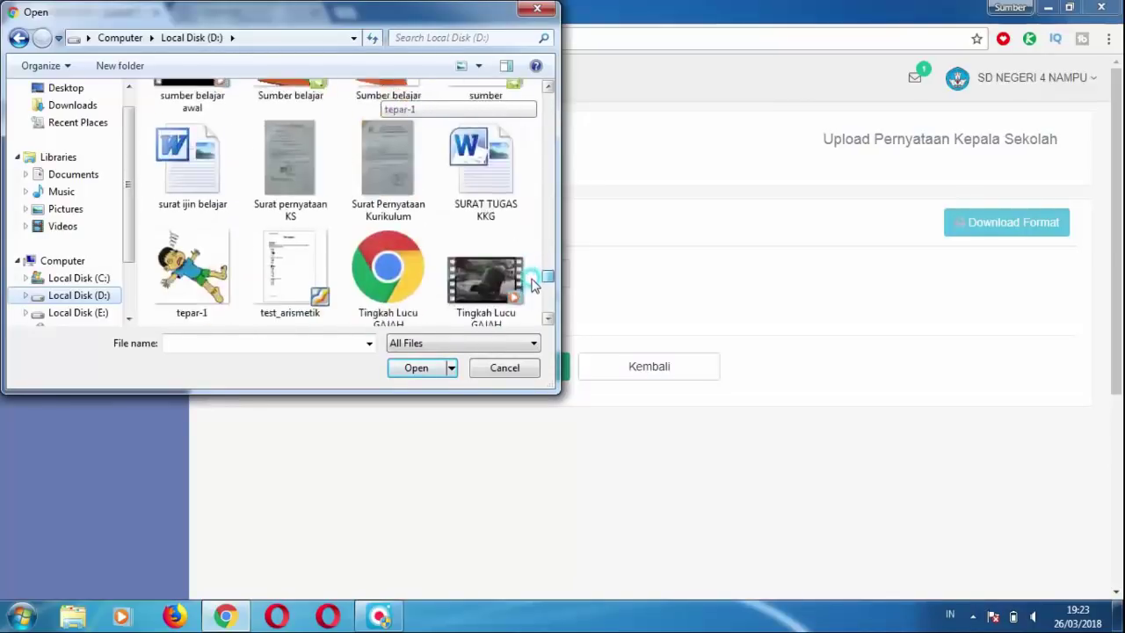
{"action": "scroll", "coordinate": [534, 280], "scroll_direction": "up", "scroll_amount": 3}
{"action": "left_click", "coordinate": [293, 216]}
{"action": "double_click", "coordinate": [294, 216]}
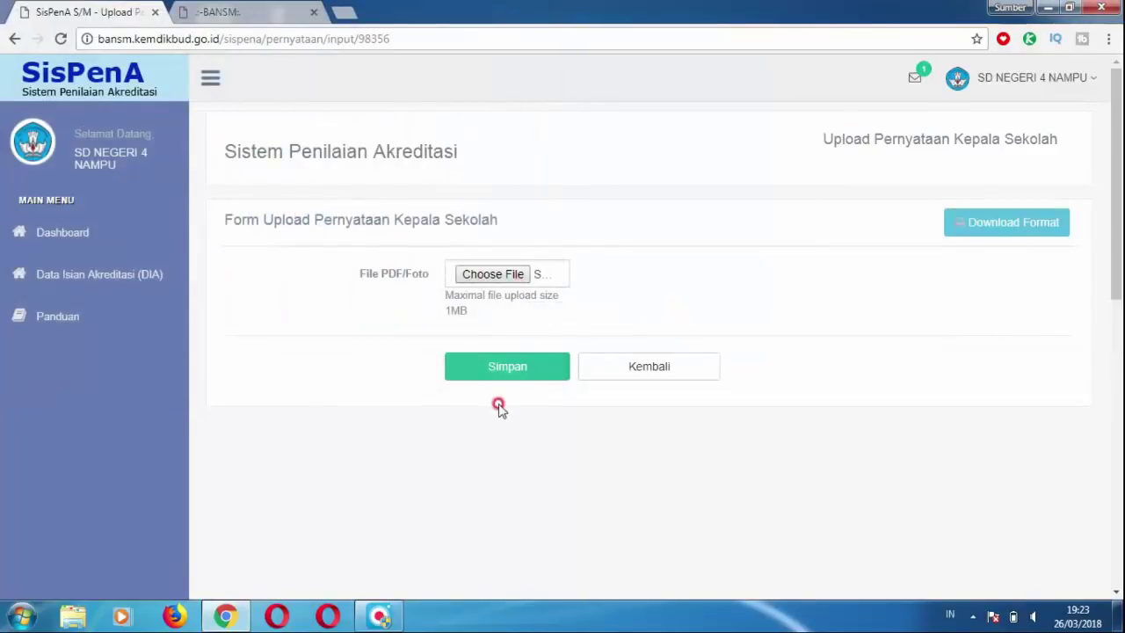
{"action": "left_click", "coordinate": [486, 367]}
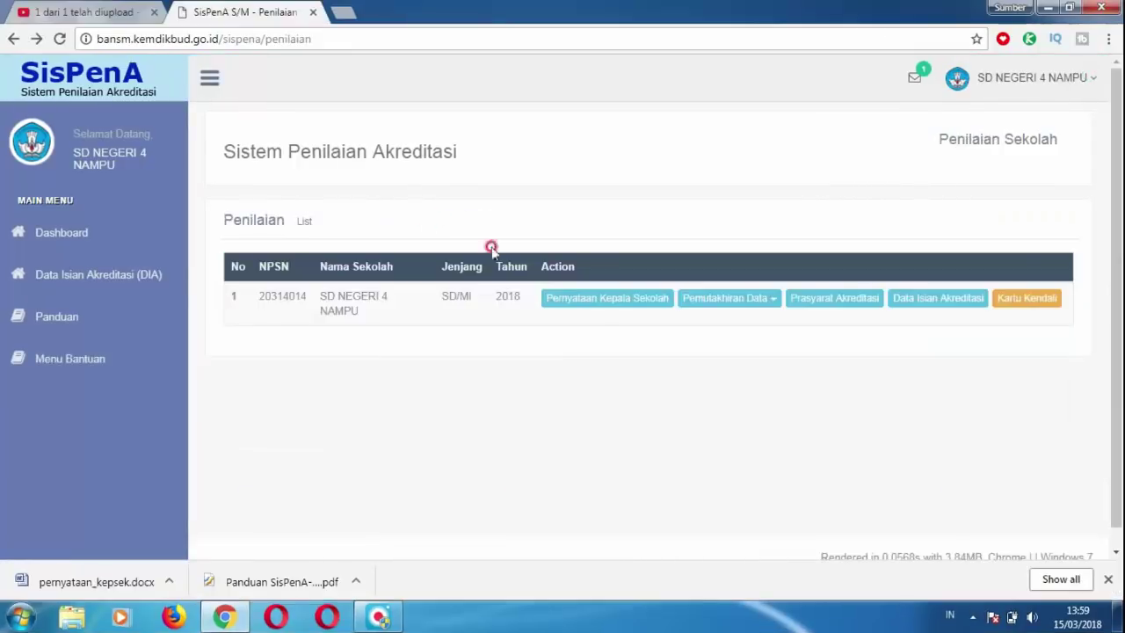
Fetch student data from Dapodik under Pemutakhiran Data > Siswa, loading 63 pupils in grades 1–6.
{"action": "left_click", "coordinate": [718, 301]}
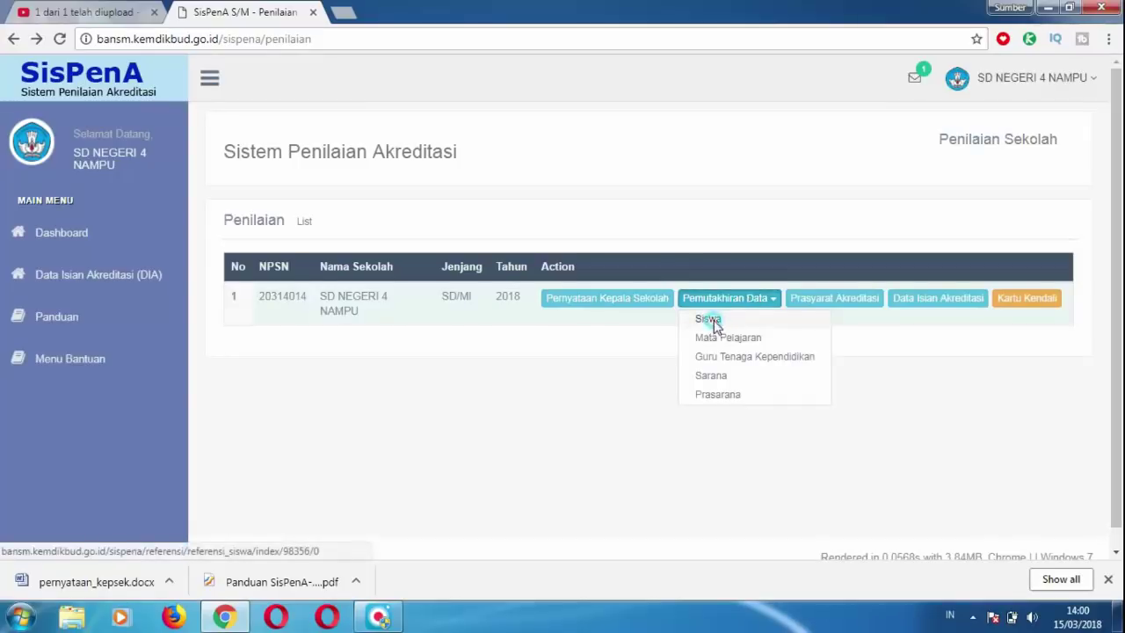
{"action": "left_click", "coordinate": [712, 320]}
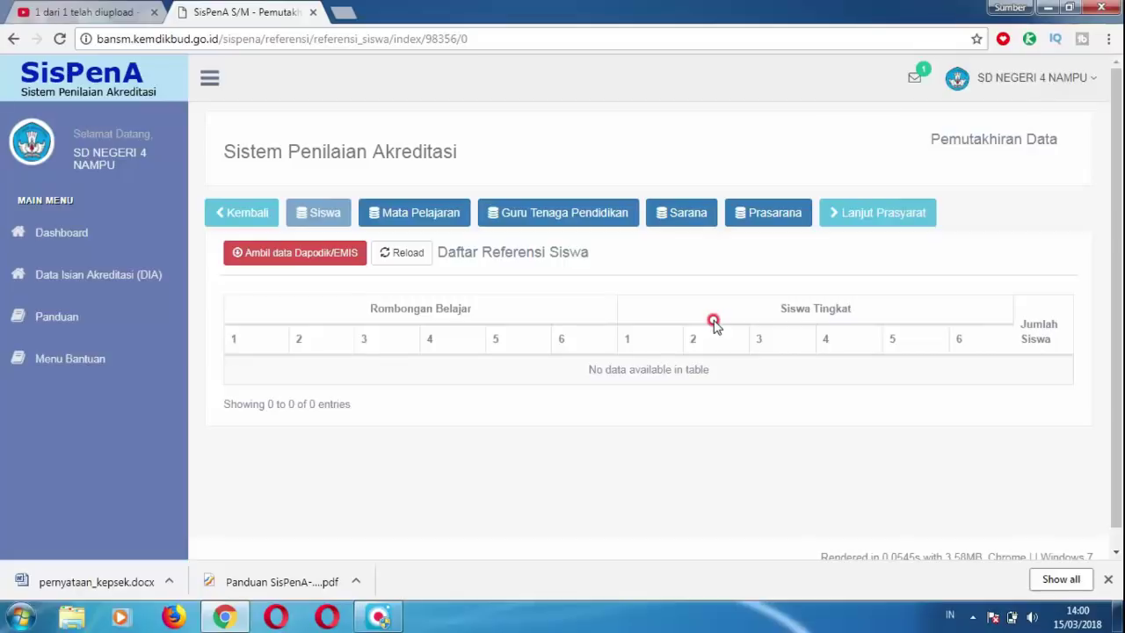
{"action": "left_click", "coordinate": [317, 254]}
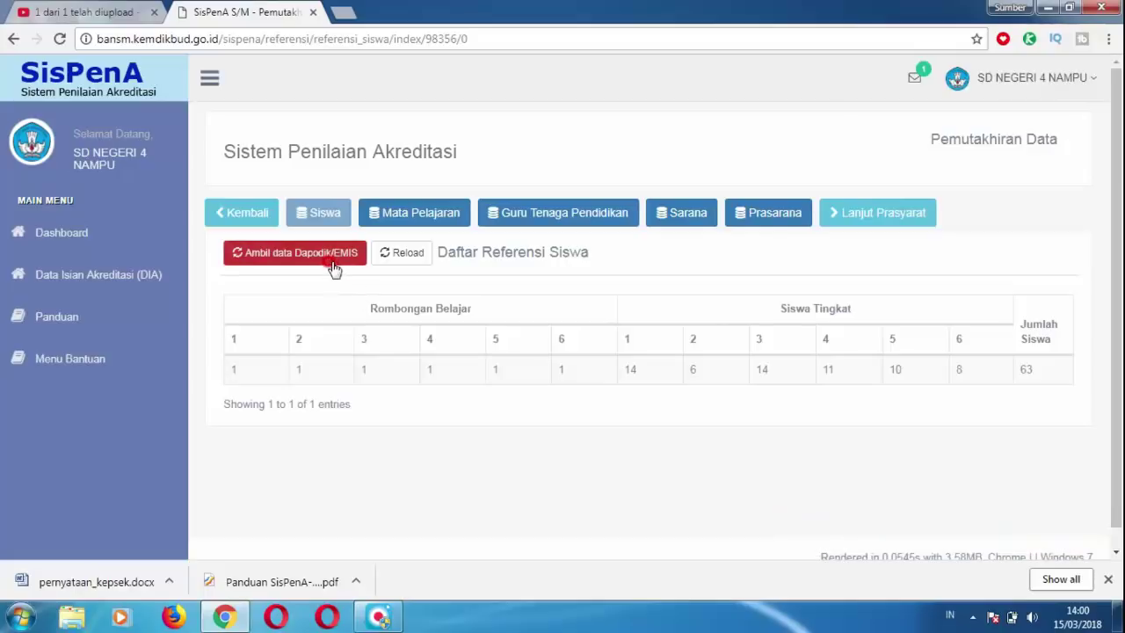
{"action": "left_click", "coordinate": [389, 220]}
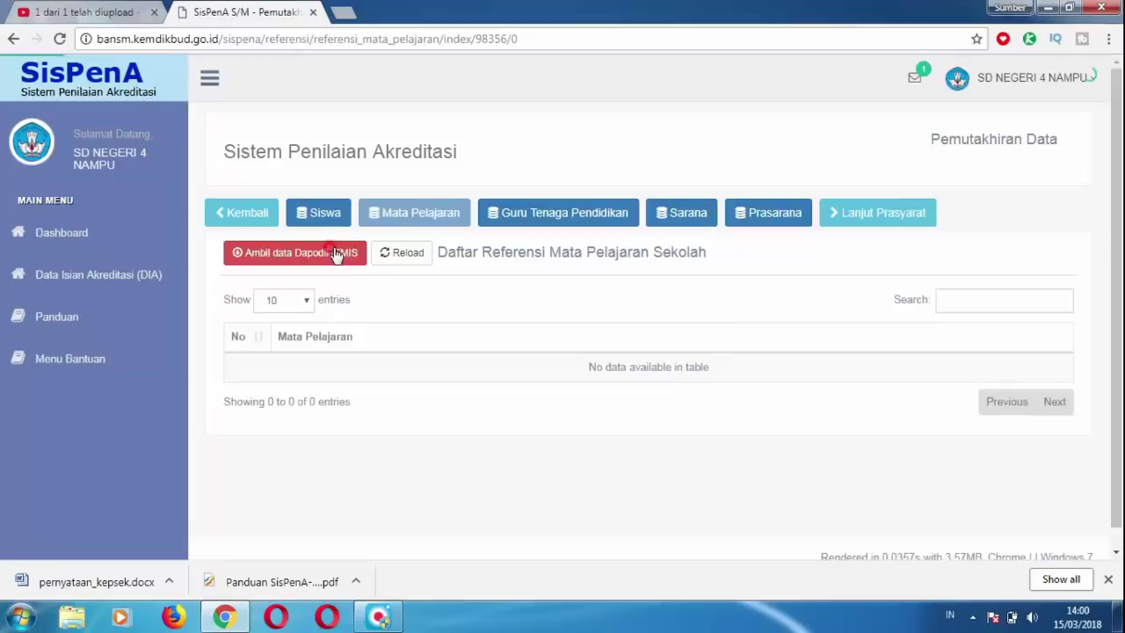
Import Mata Pelajaran and Guru Tenaga Pendidikan data from Dapodik, five entries each.
{"action": "left_click", "coordinate": [332, 256]}
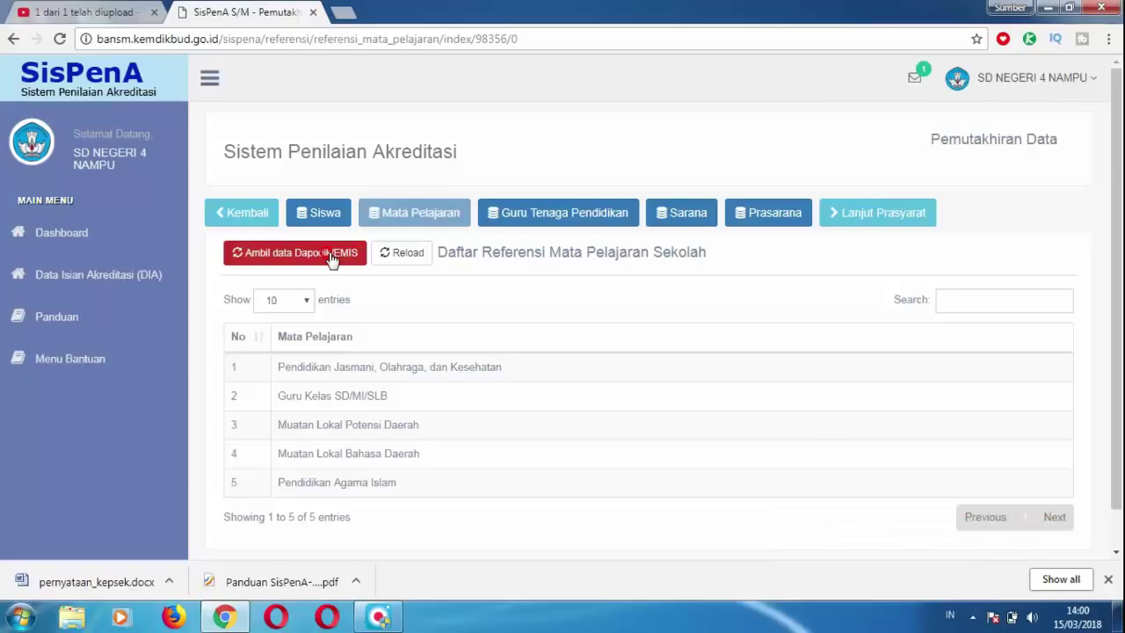
{"action": "left_click", "coordinate": [517, 214]}
{"action": "left_click", "coordinate": [320, 254]}
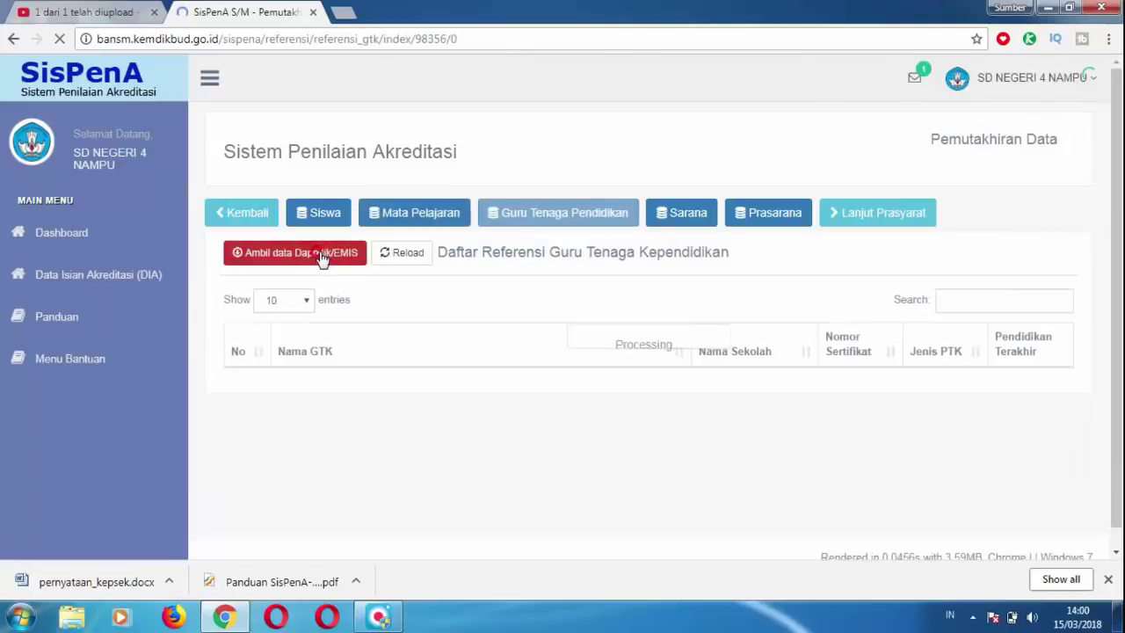
{"action": "left_click", "coordinate": [319, 254]}
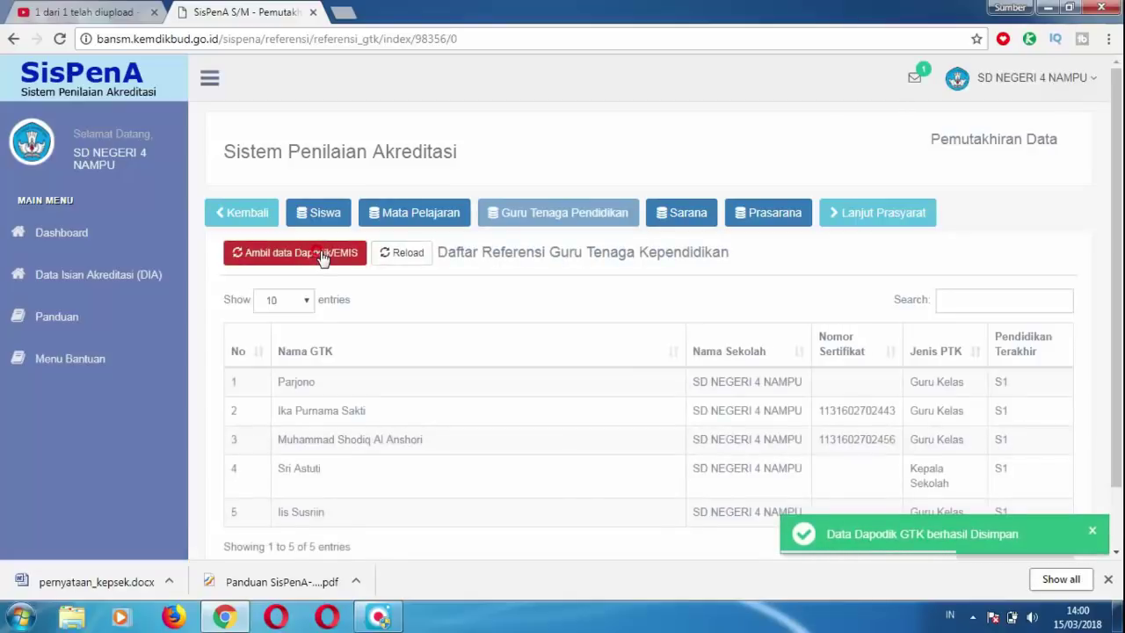
{"action": "left_click", "coordinate": [694, 219]}
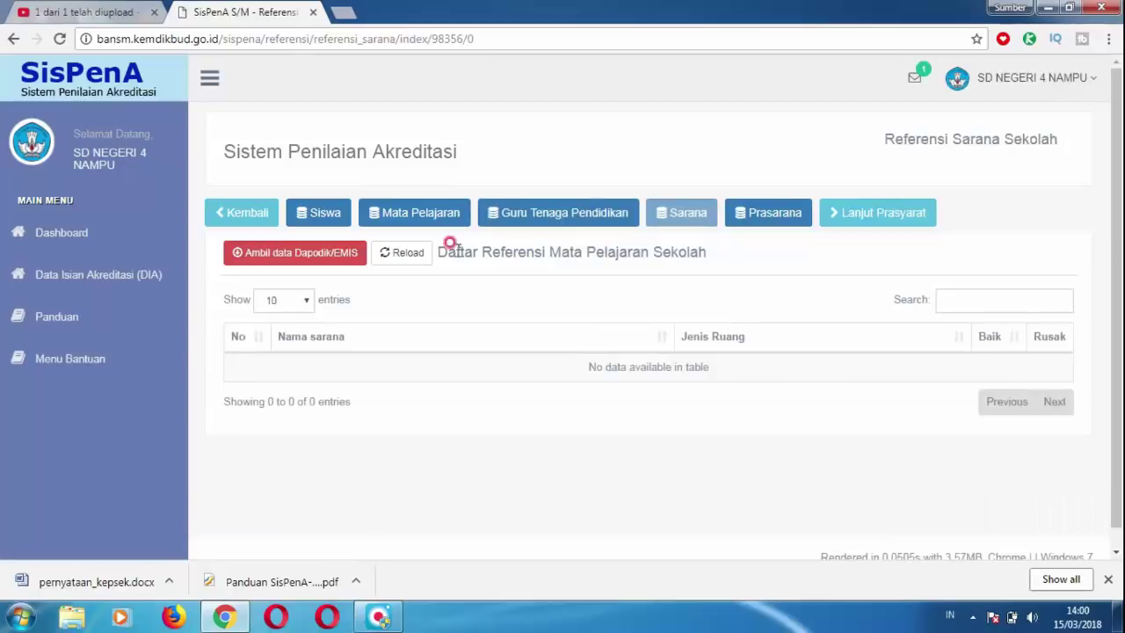
Fetch Sarana and Prasarana data from Dapodik, adding four rooms, then continue to Lanjut Prasyarat.
{"action": "left_click", "coordinate": [334, 254]}
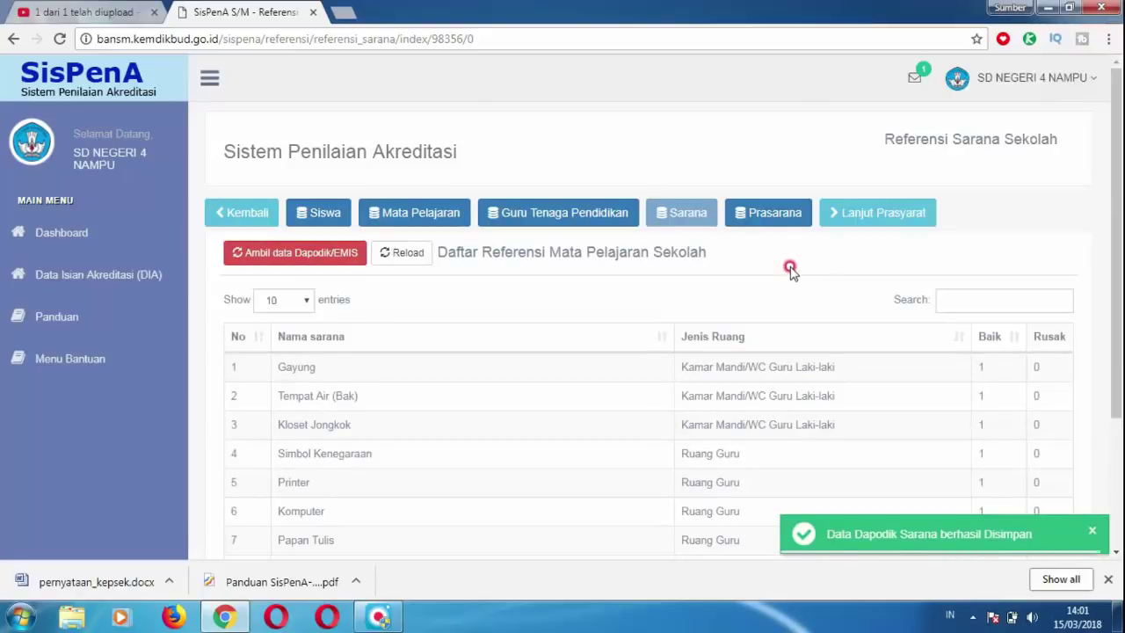
{"action": "left_click", "coordinate": [775, 218]}
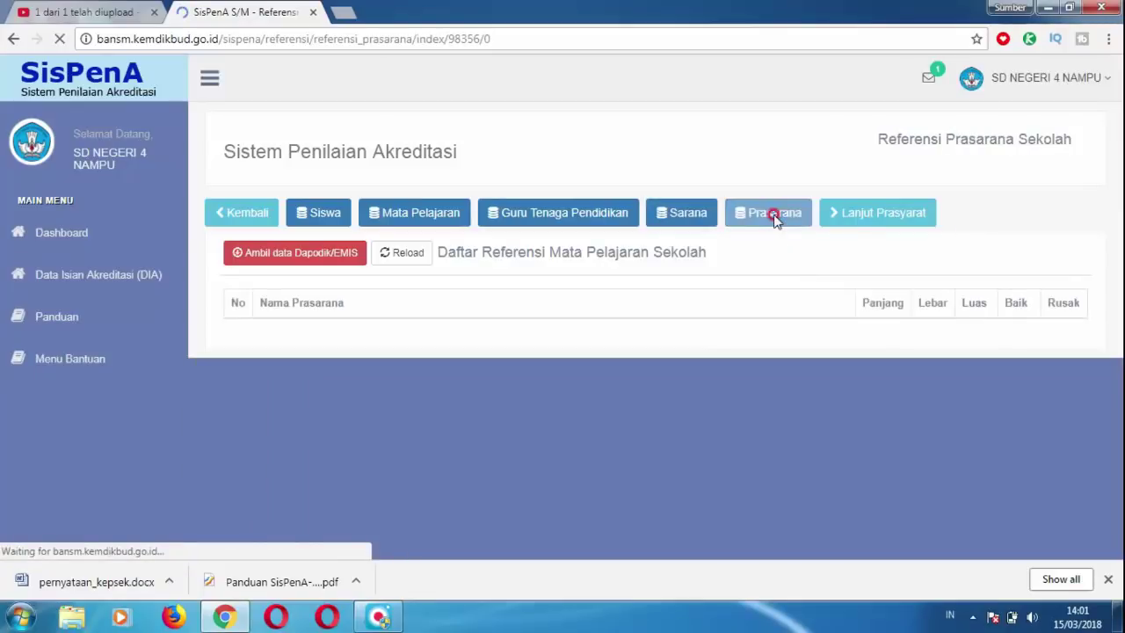
{"action": "left_click", "coordinate": [302, 253]}
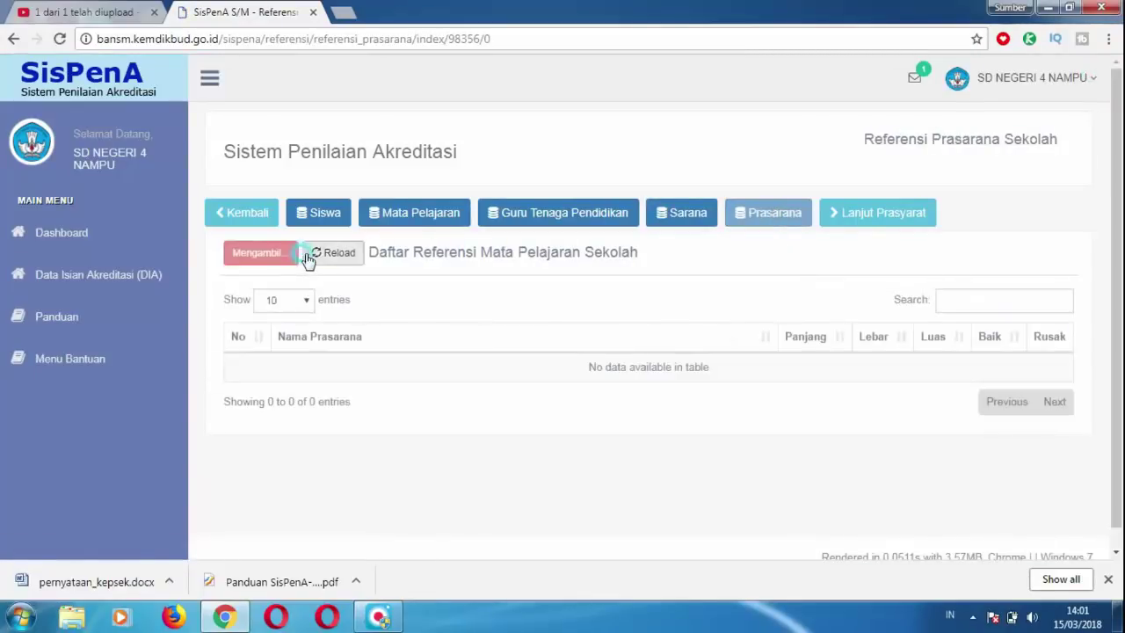
{"action": "left_click", "coordinate": [746, 283]}
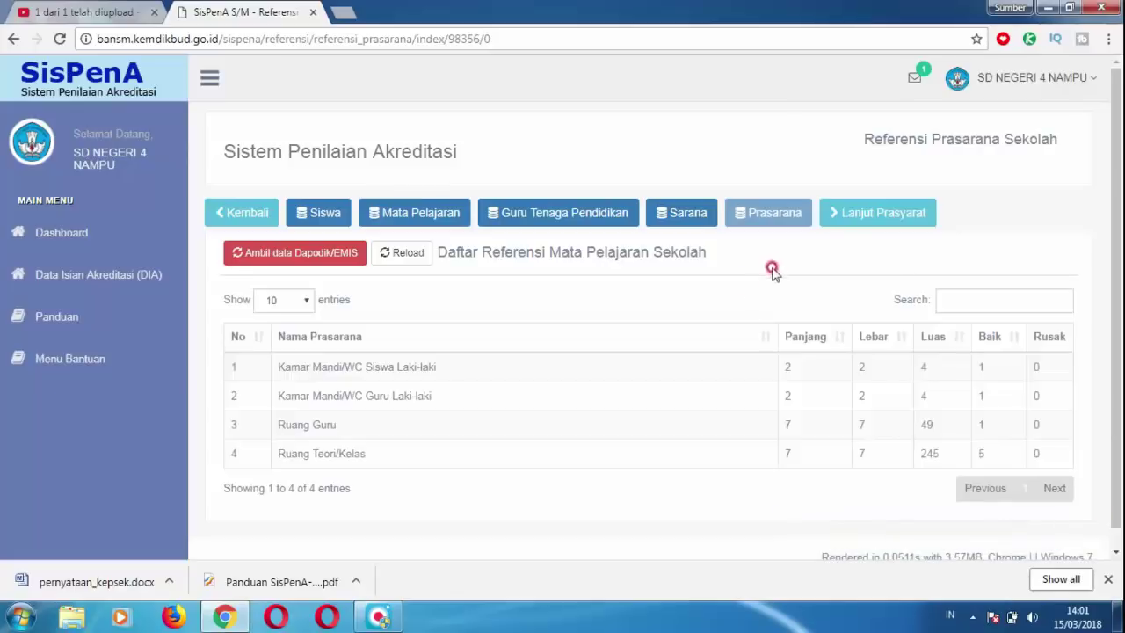
{"action": "left_click", "coordinate": [853, 218]}
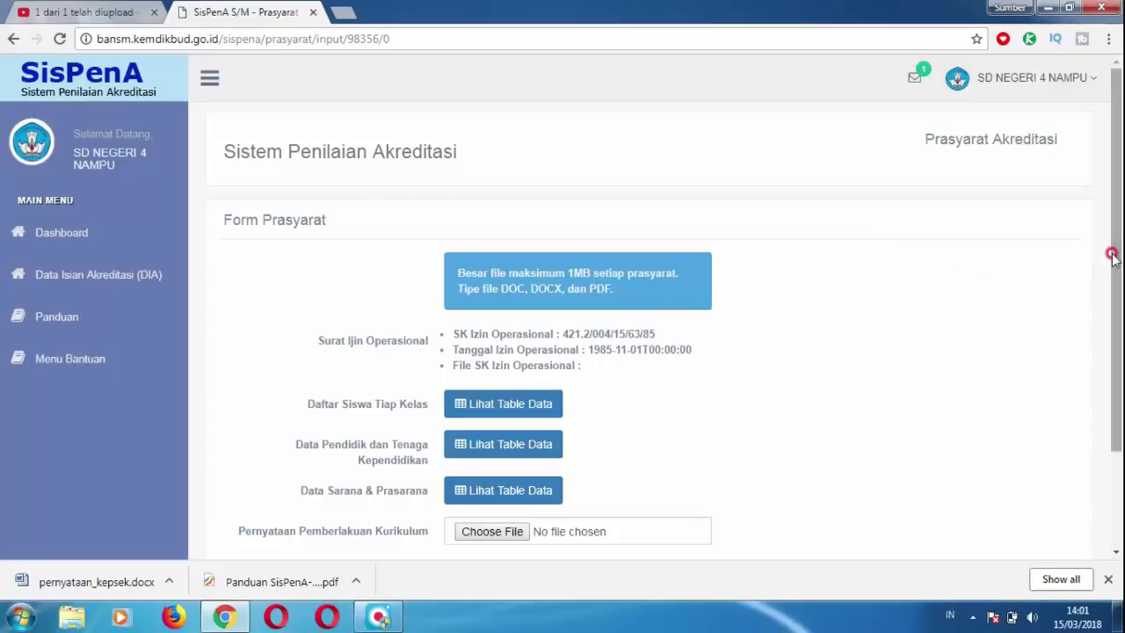
{"action": "left_click_drag", "start_coordinate": [1114, 255], "coordinate": [1120, 341]}
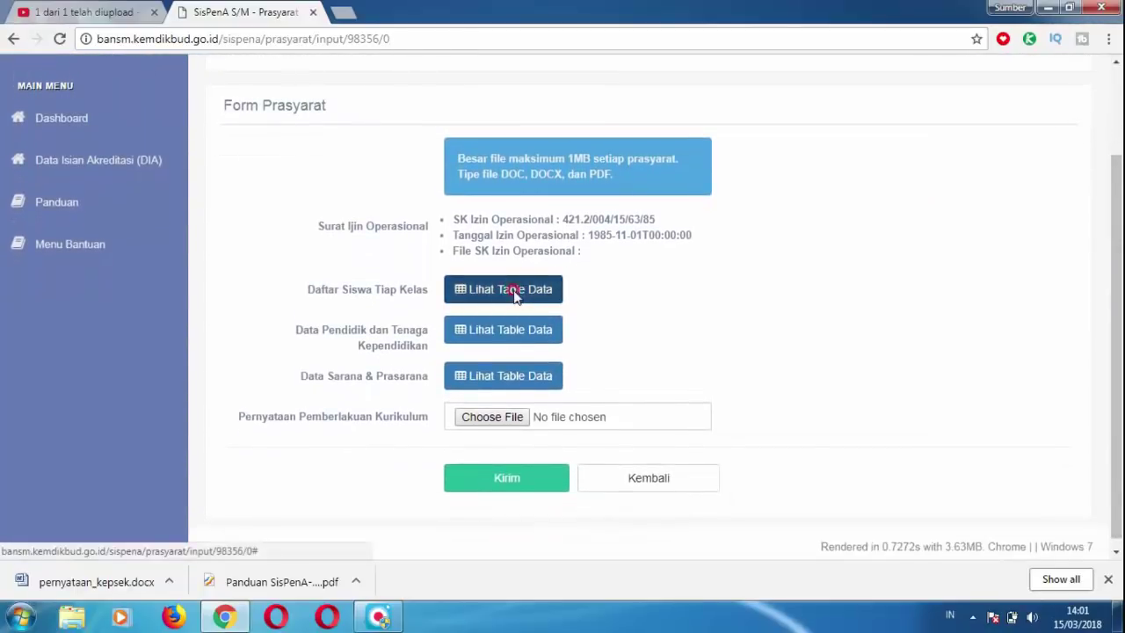
{"action": "left_click", "coordinate": [514, 290]}
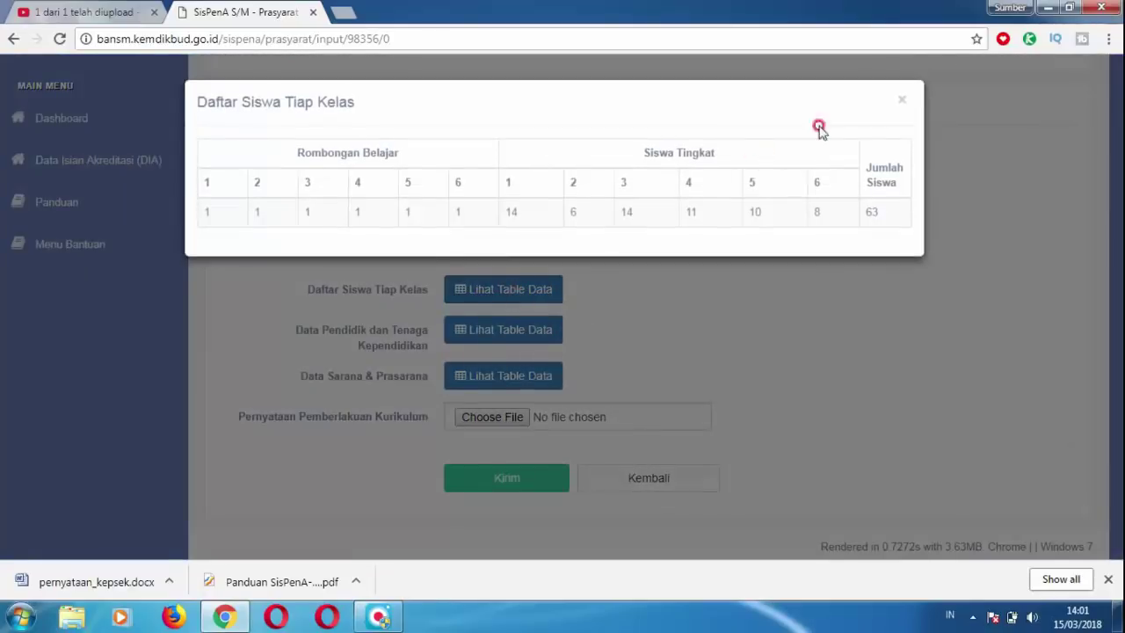
{"action": "left_click", "coordinate": [906, 104]}
{"action": "left_click", "coordinate": [498, 333]}
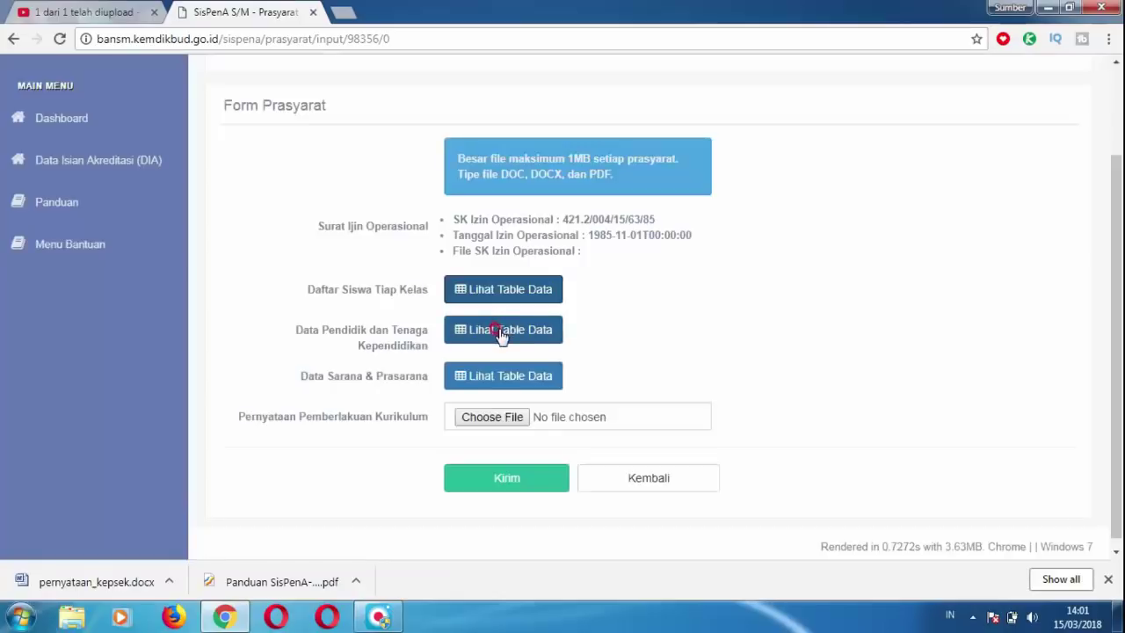
{"action": "left_click", "coordinate": [498, 332]}
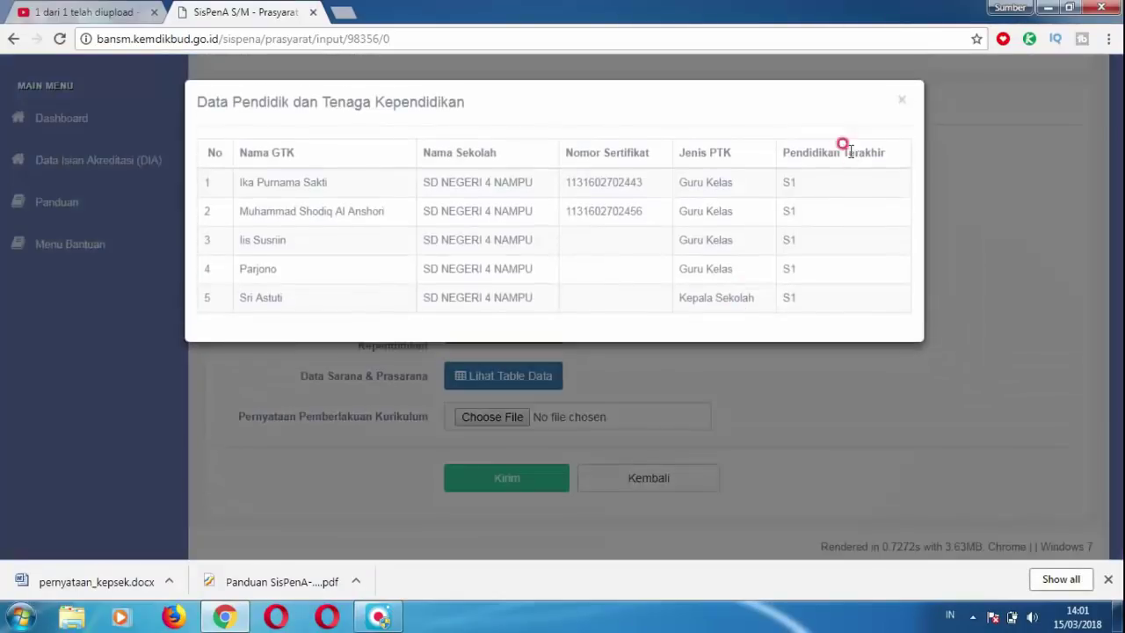
{"action": "left_click", "coordinate": [905, 104]}
{"action": "left_click", "coordinate": [508, 377]}
{"action": "left_click", "coordinate": [901, 103]}
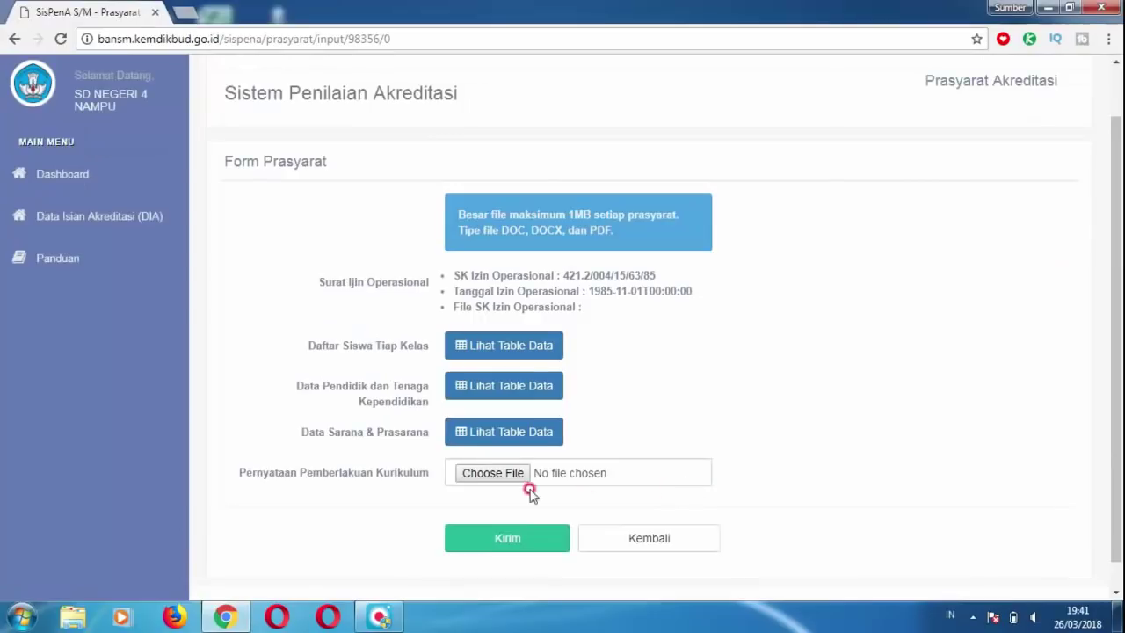
Upload Surat Pernyataan Kurikulum.pdf from Downloads as the curriculum statement, then open Data Isian Akreditasi (DIA).
{"action": "left_click", "coordinate": [494, 474]}
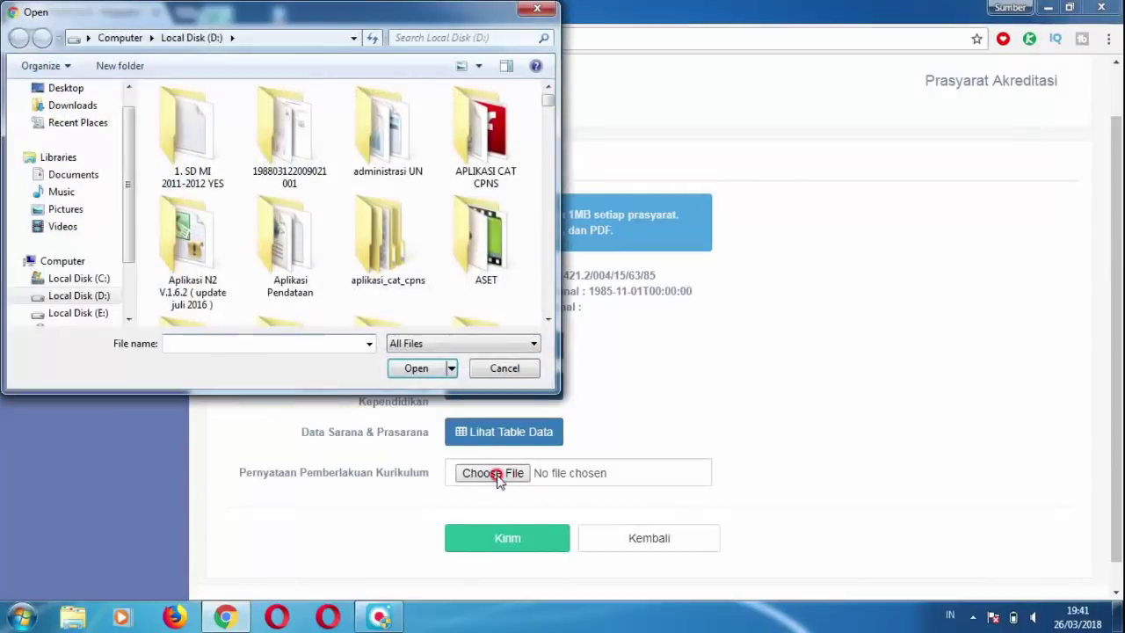
{"action": "left_click_drag", "start_coordinate": [548, 99], "coordinate": [519, 286]}
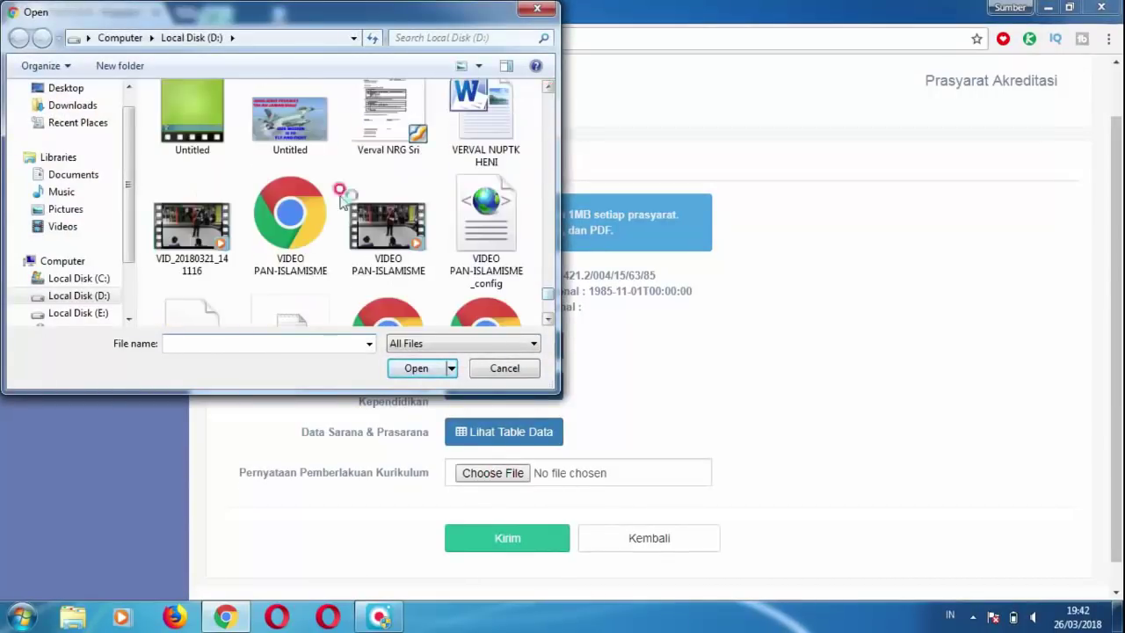
{"action": "left_click", "coordinate": [74, 105]}
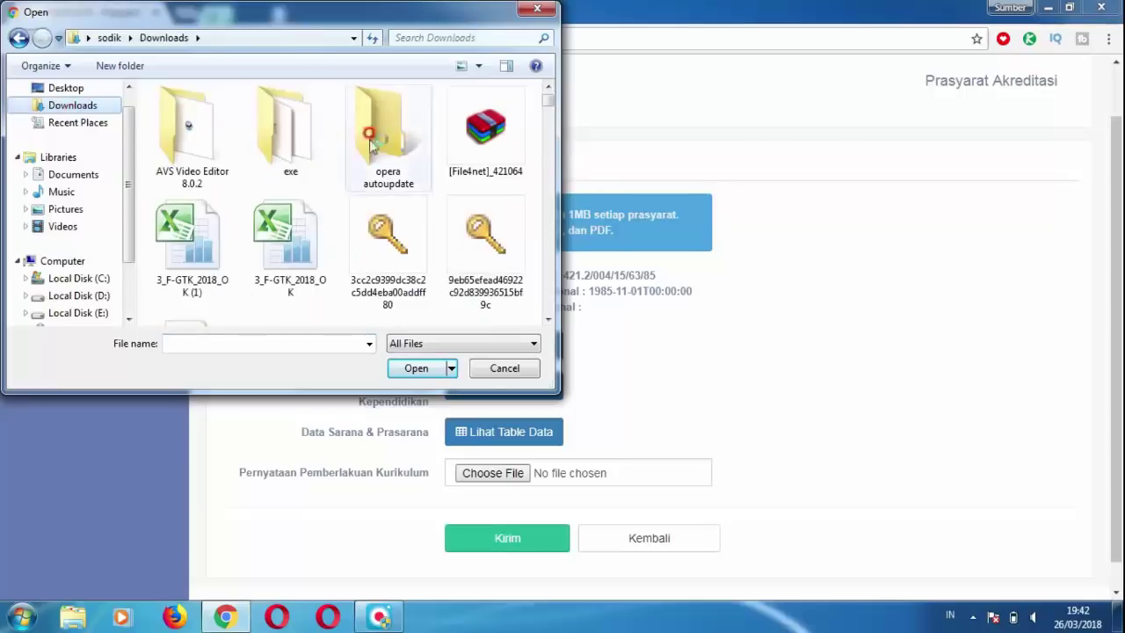
{"action": "left_click_drag", "start_coordinate": [547, 97], "coordinate": [552, 279]}
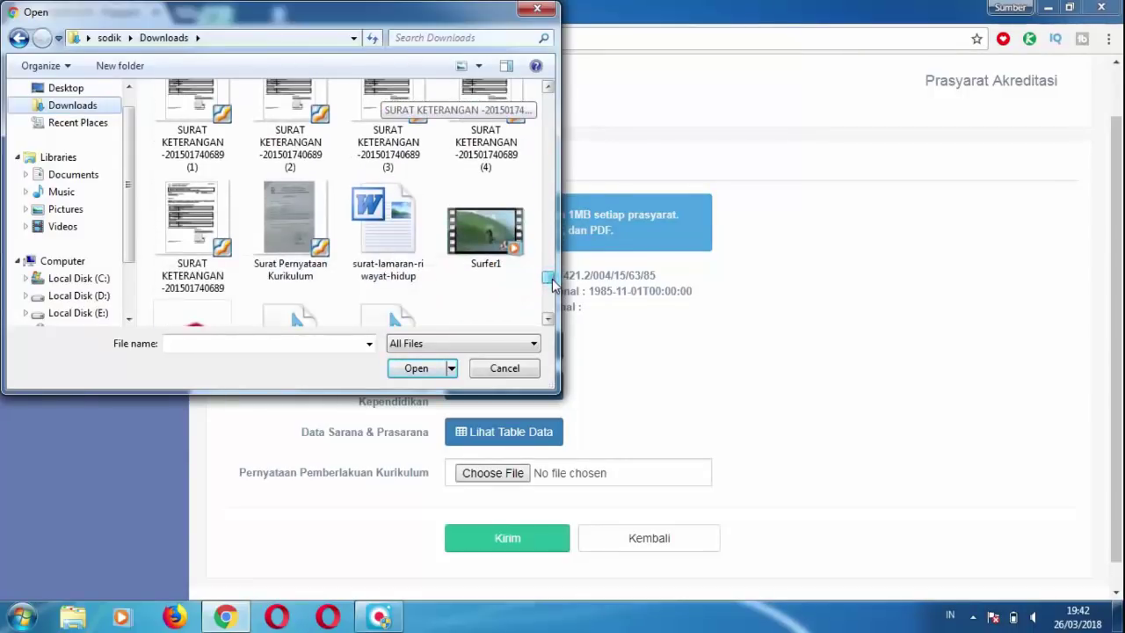
{"action": "double_click", "coordinate": [289, 224]}
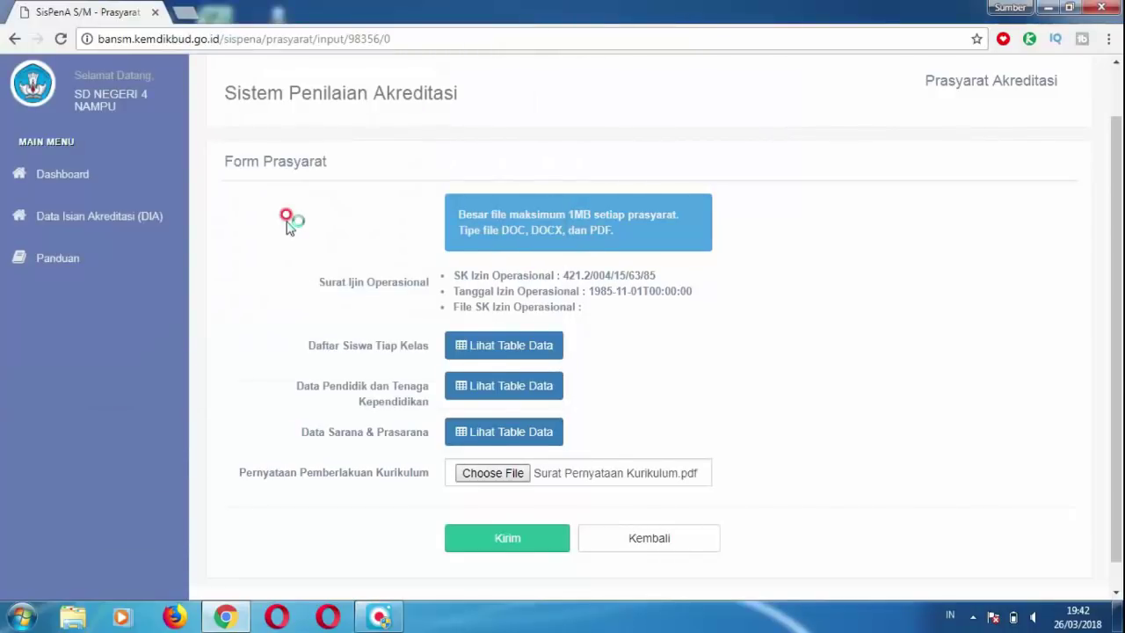
{"action": "left_click", "coordinate": [474, 537]}
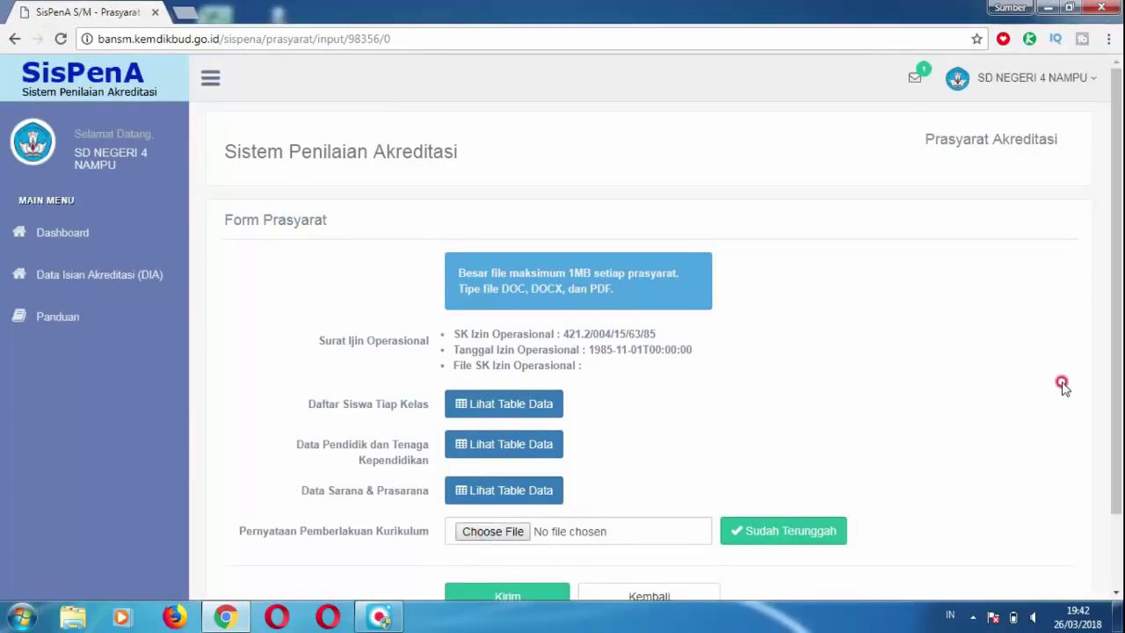
{"action": "left_click", "coordinate": [79, 276]}
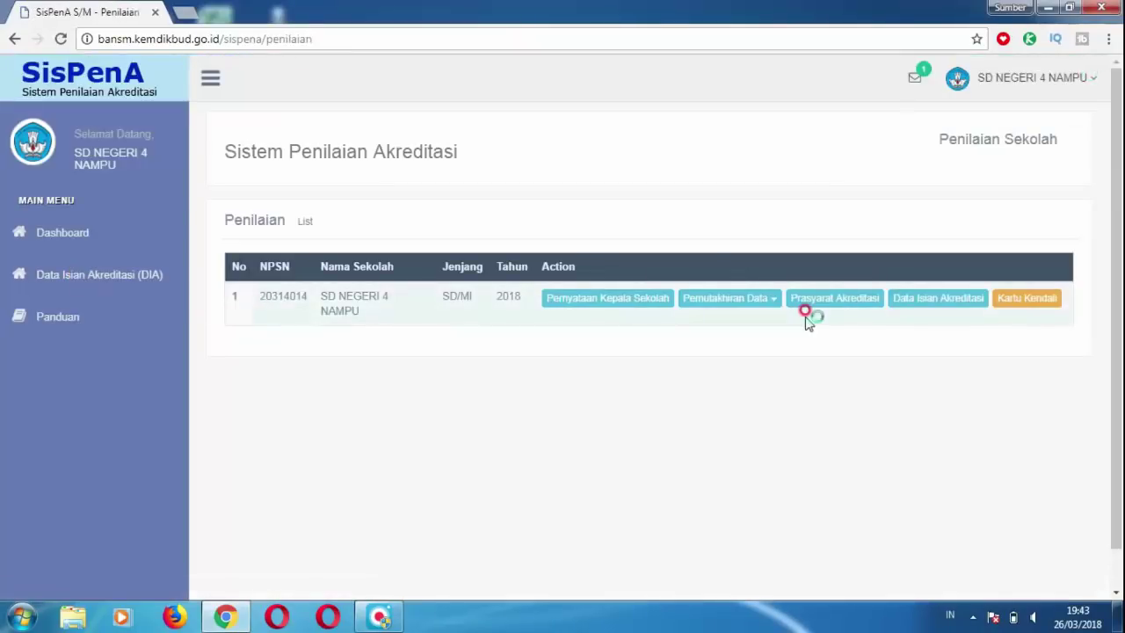
{"action": "left_click", "coordinate": [909, 308]}
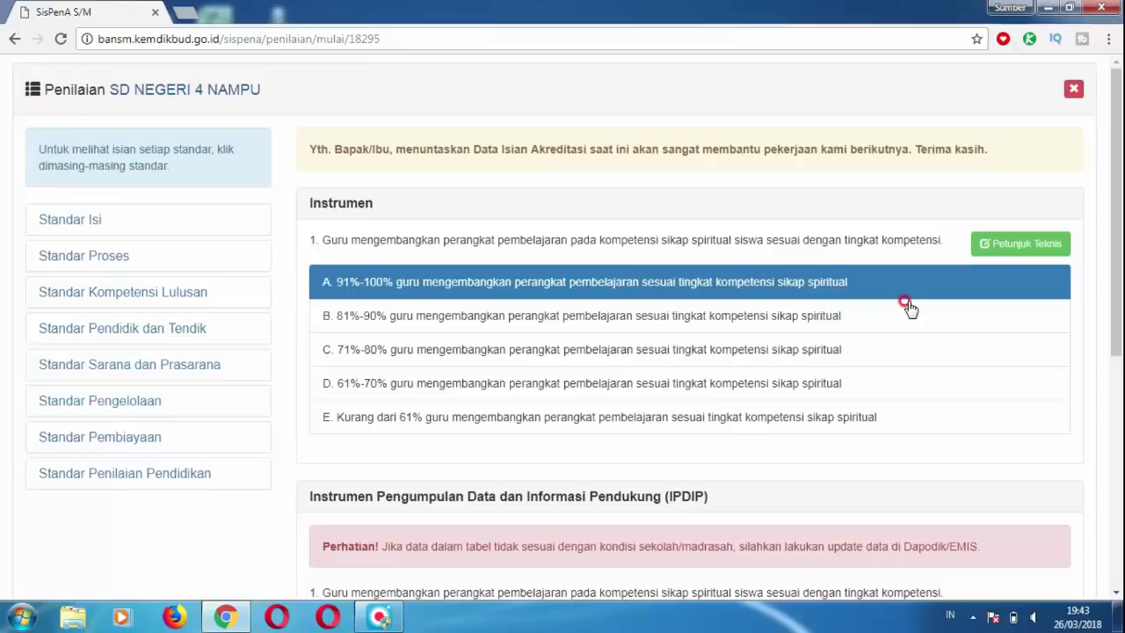
{"action": "left_click", "coordinate": [60, 220]}
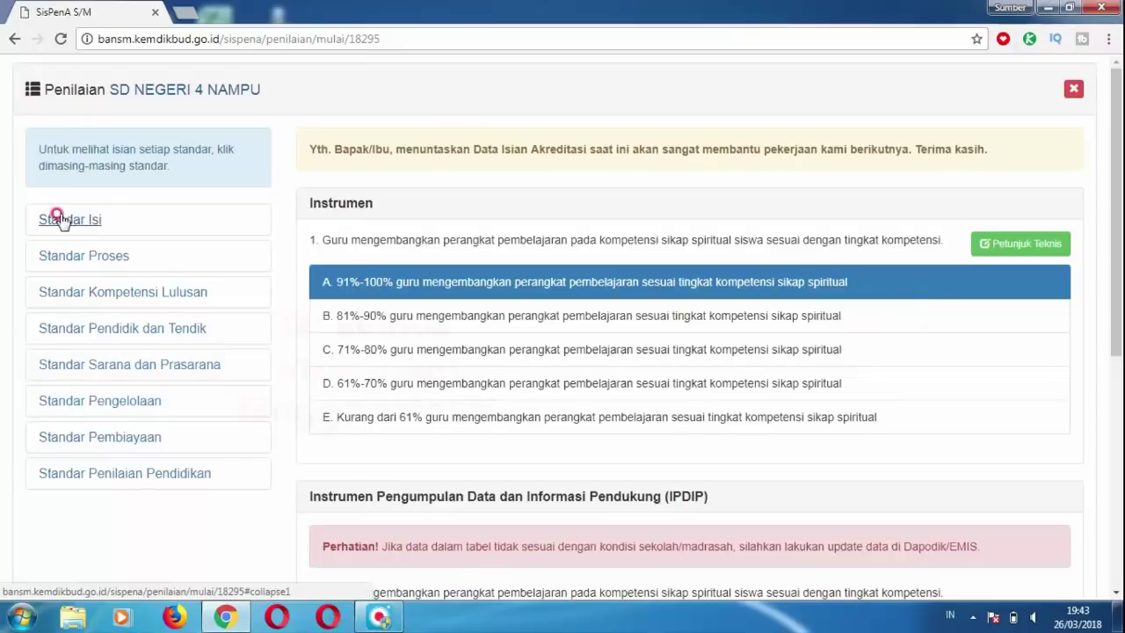
{"action": "left_click", "coordinate": [50, 336]}
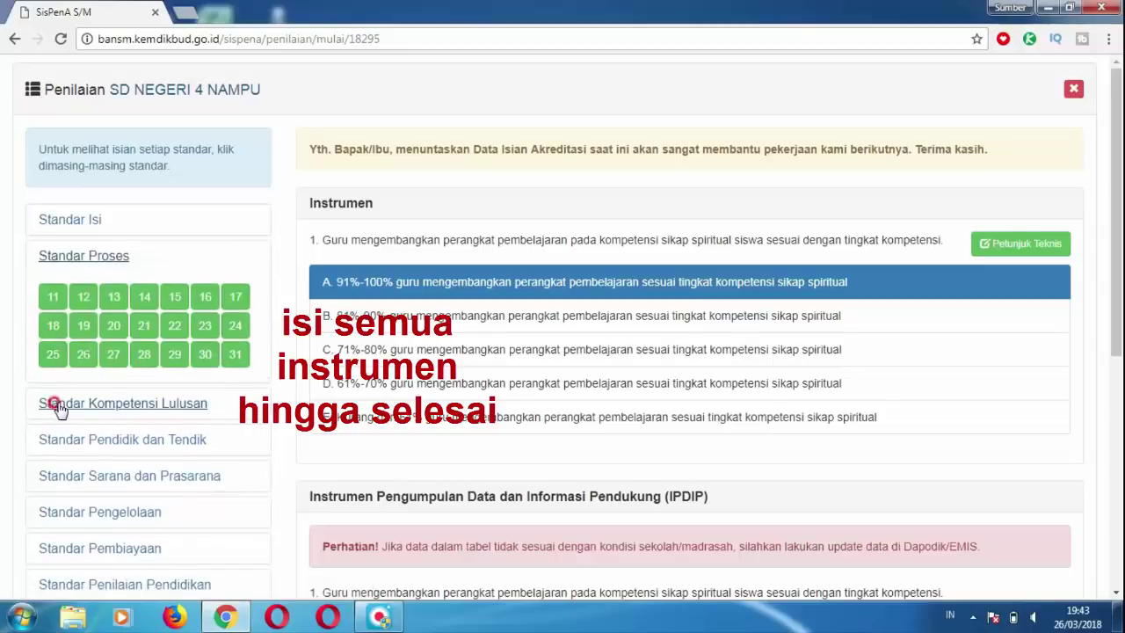
{"action": "left_click", "coordinate": [57, 406]}
{"action": "left_click", "coordinate": [54, 383]}
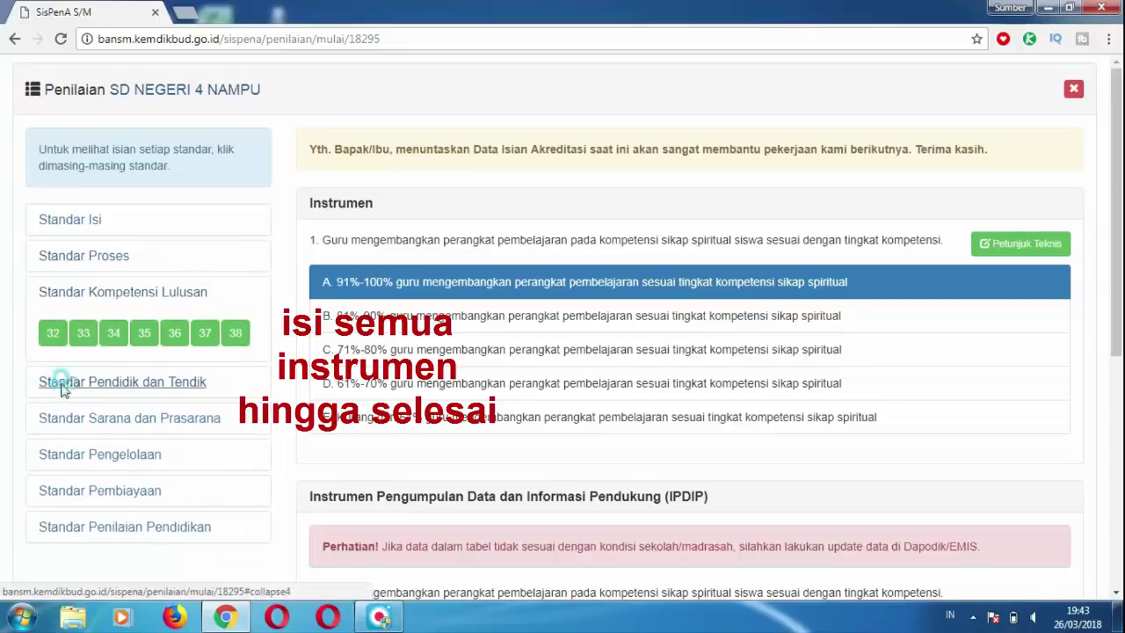
{"action": "left_click", "coordinate": [59, 482]}
{"action": "left_click", "coordinate": [58, 512]}
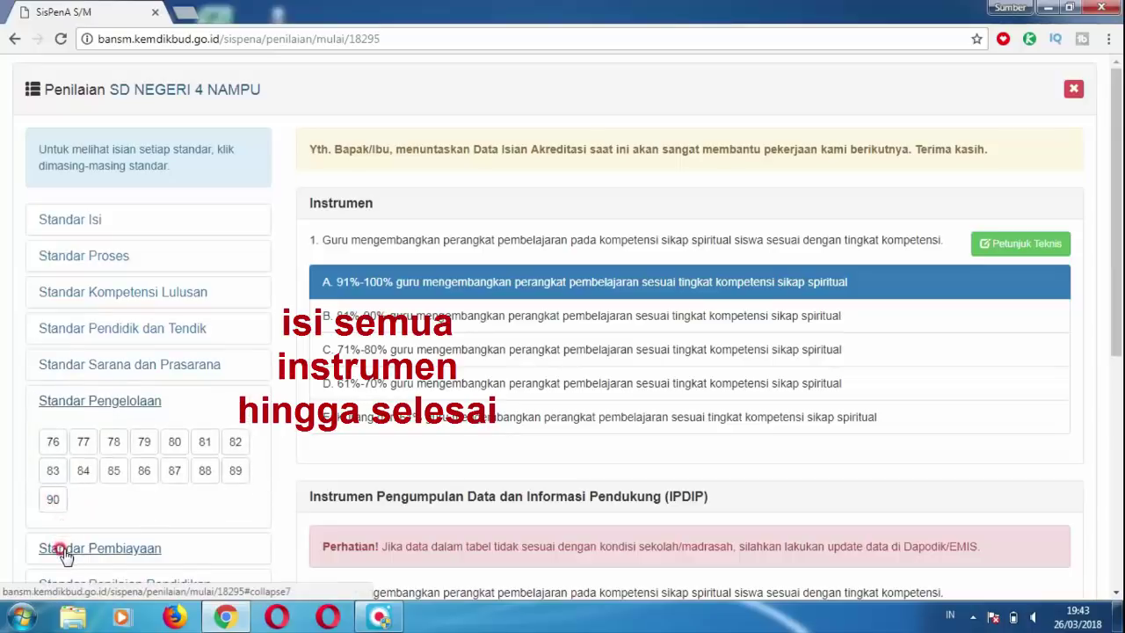
{"action": "left_click", "coordinate": [62, 547]}
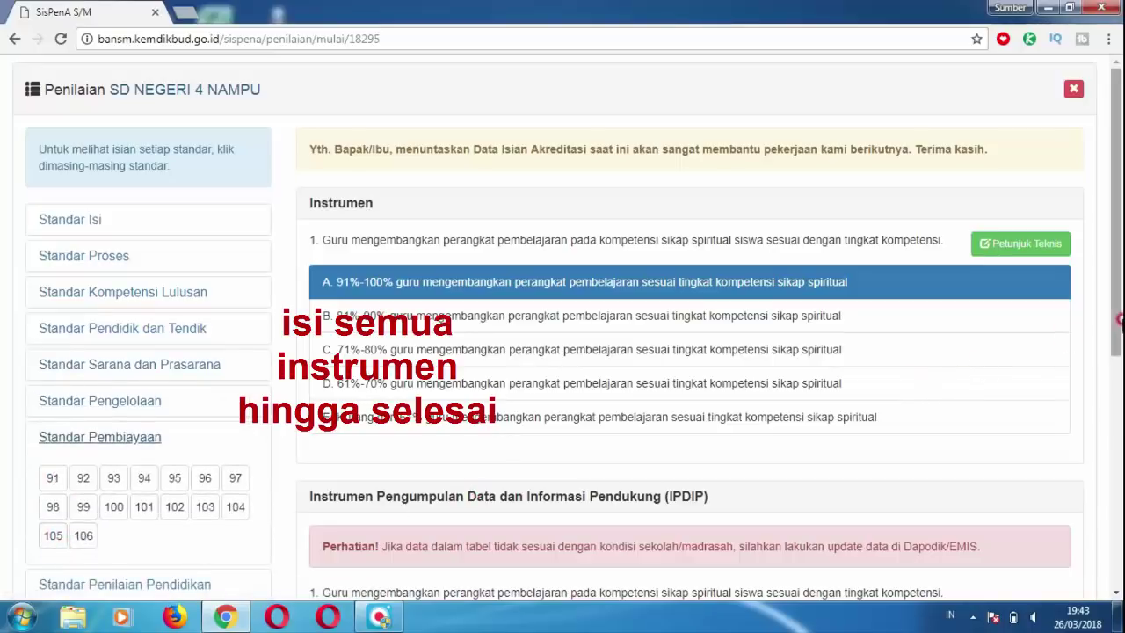
{"action": "left_click_drag", "start_coordinate": [1119, 323], "coordinate": [1119, 381]}
{"action": "left_click", "coordinate": [114, 475]}
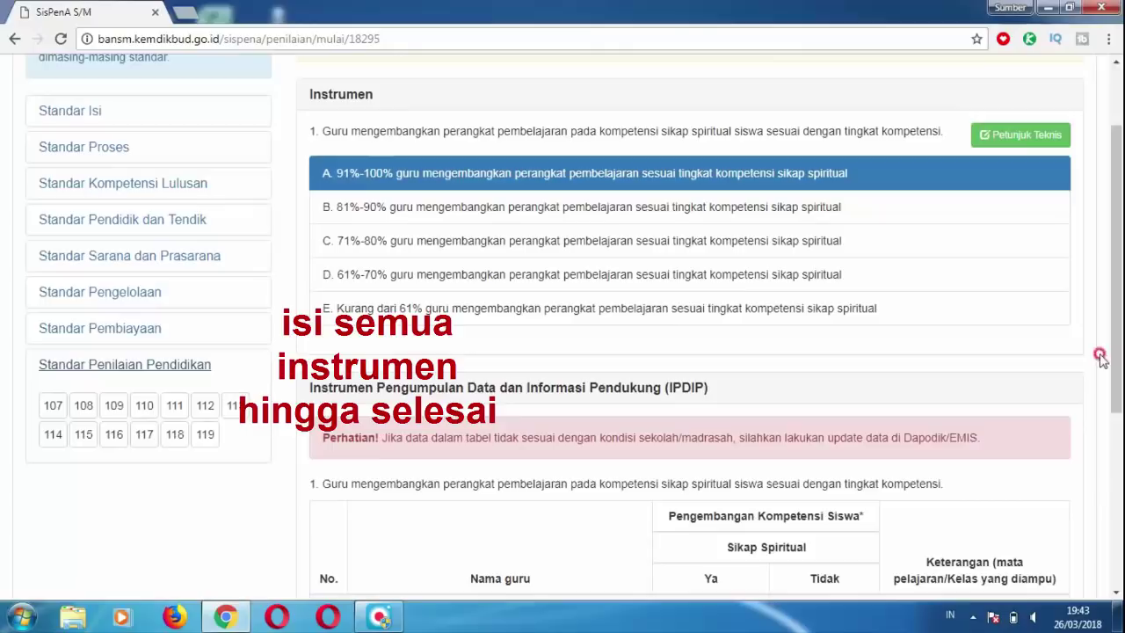
{"action": "left_click_drag", "start_coordinate": [1118, 360], "coordinate": [1110, 200]}
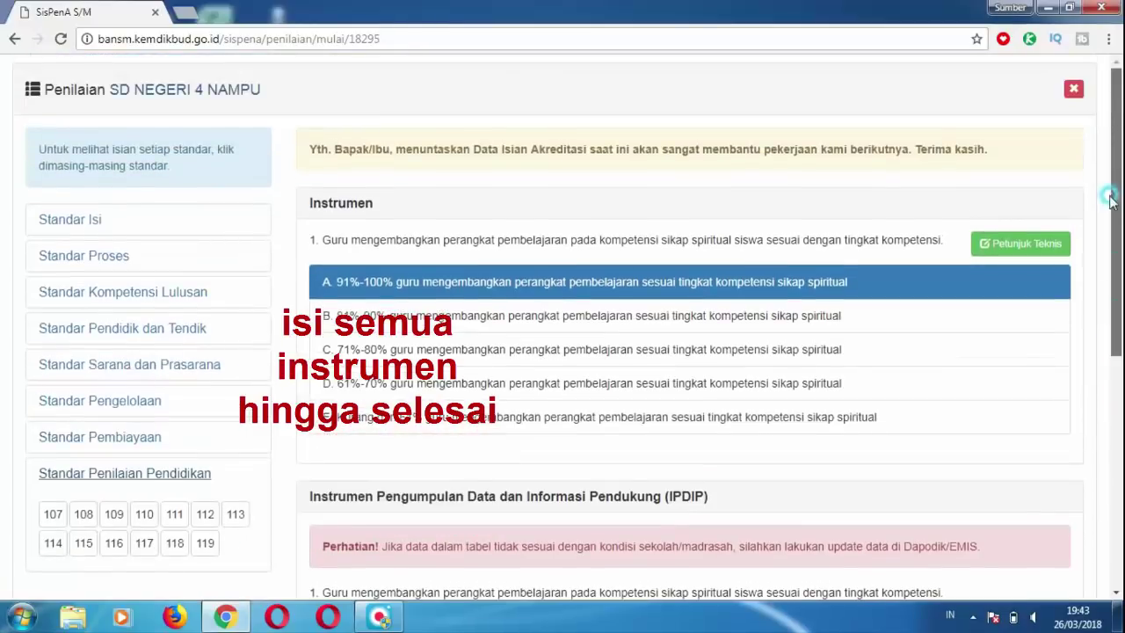
{"action": "left_click", "coordinate": [1074, 92]}
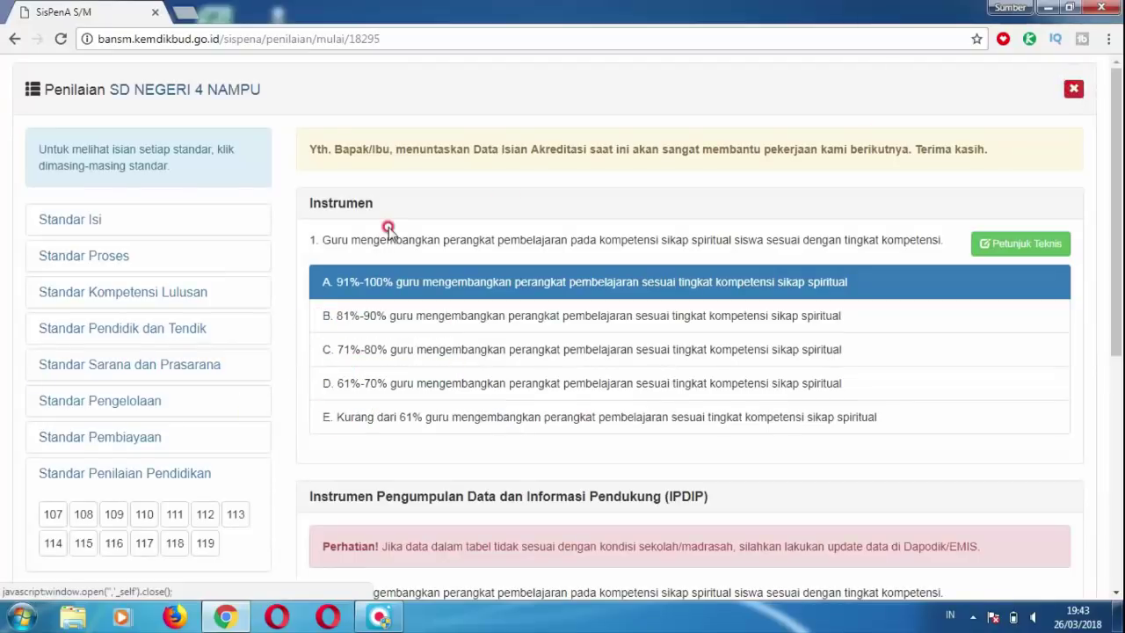
{"action": "left_click", "coordinate": [15, 38]}
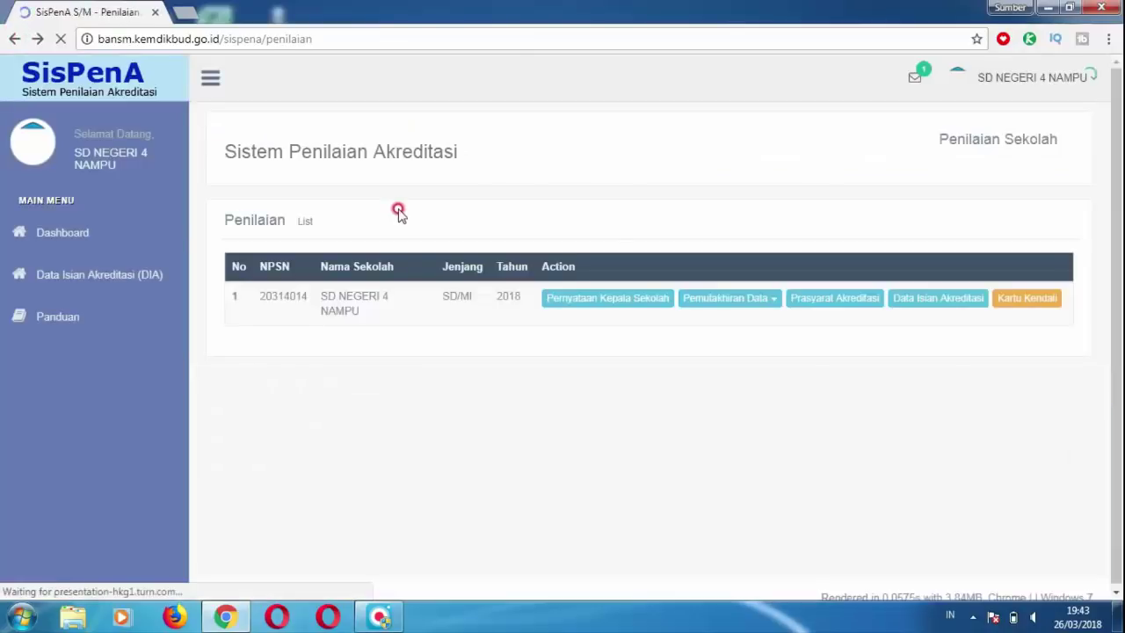
Review the Kartu Kendali control card form, then log out of the SD NEGERI 4 NAMPU account.
{"action": "left_click", "coordinate": [1017, 300]}
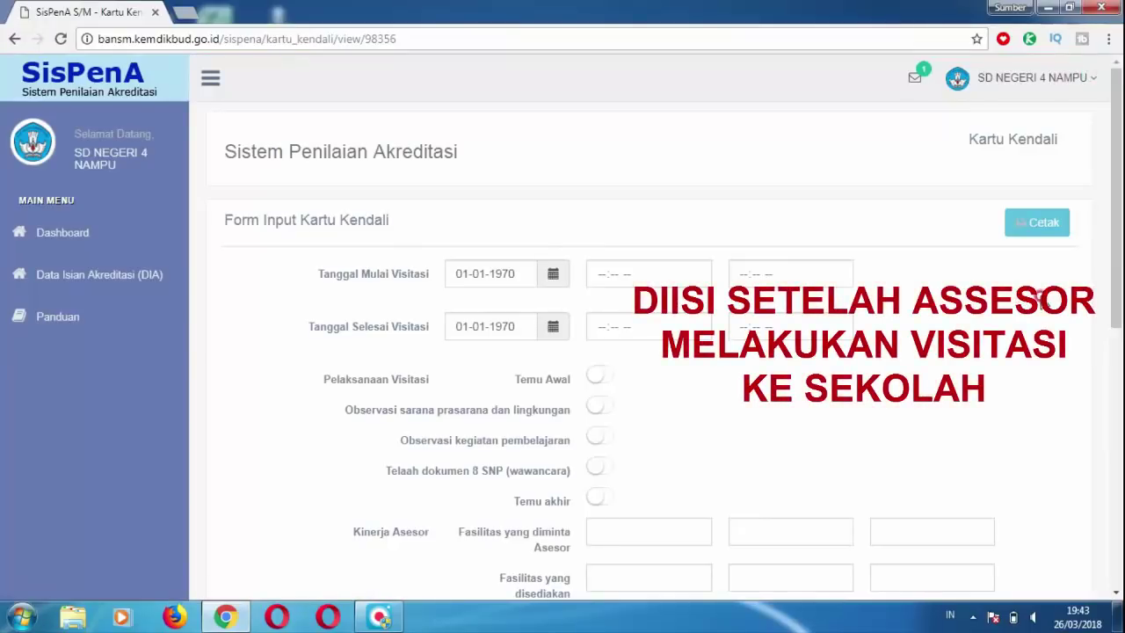
{"action": "left_click_drag", "start_coordinate": [1114, 280], "coordinate": [1103, 230]}
{"action": "left_click", "coordinate": [1088, 81]}
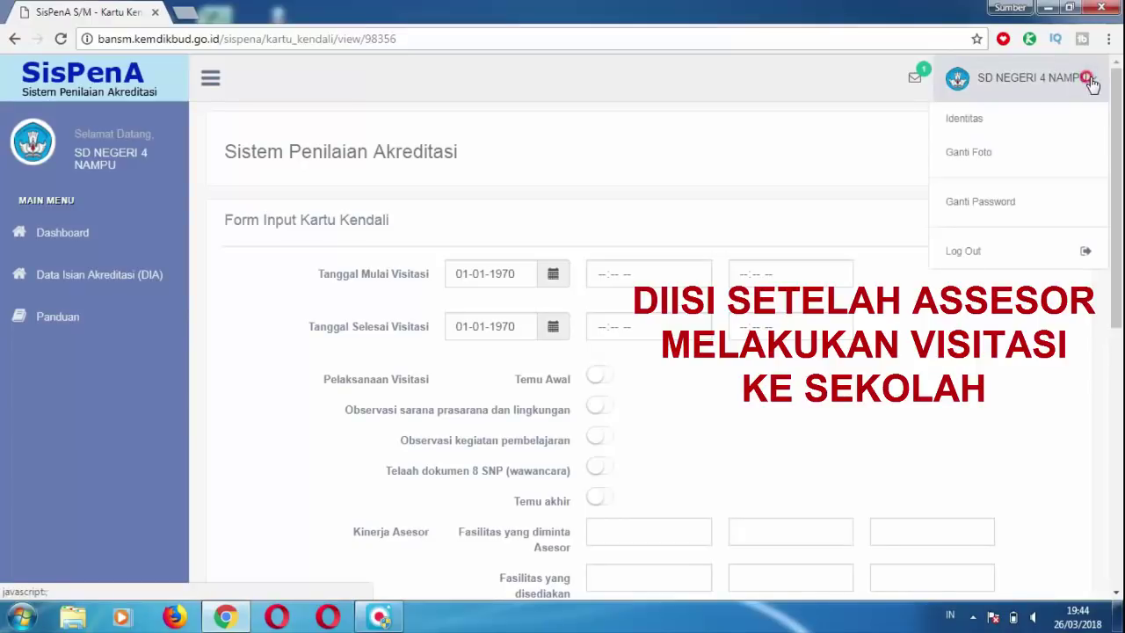
{"action": "left_click", "coordinate": [972, 254]}
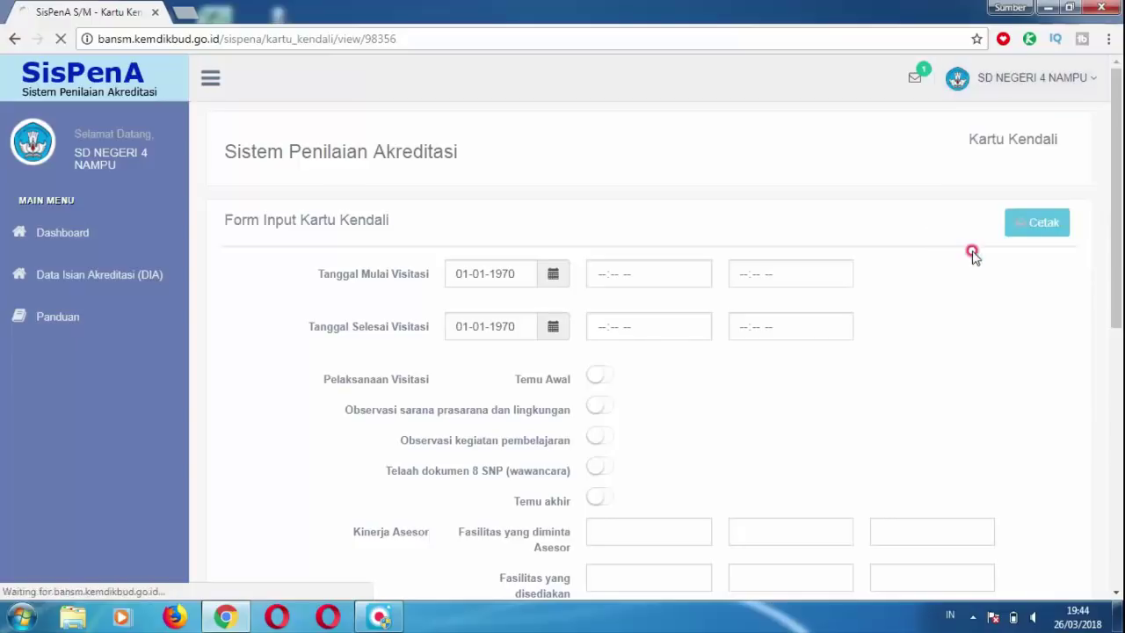